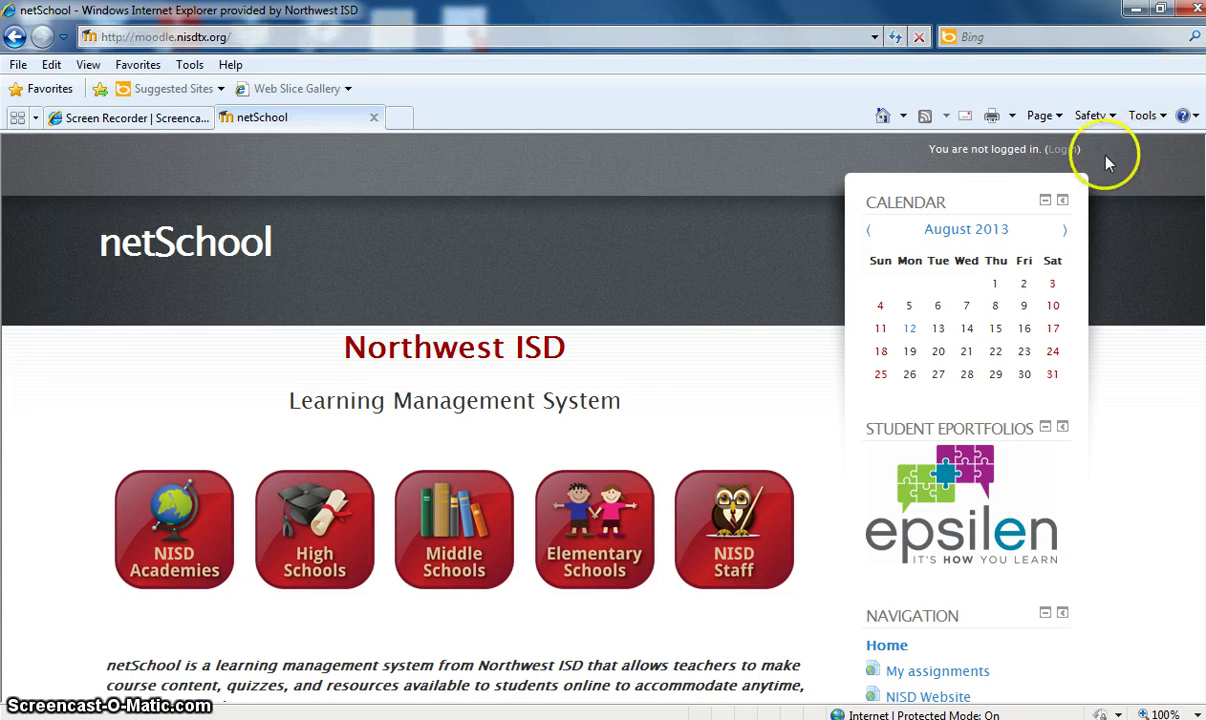
Log in to netSchool by entering the account password for the remembered username.
click(1064, 150)
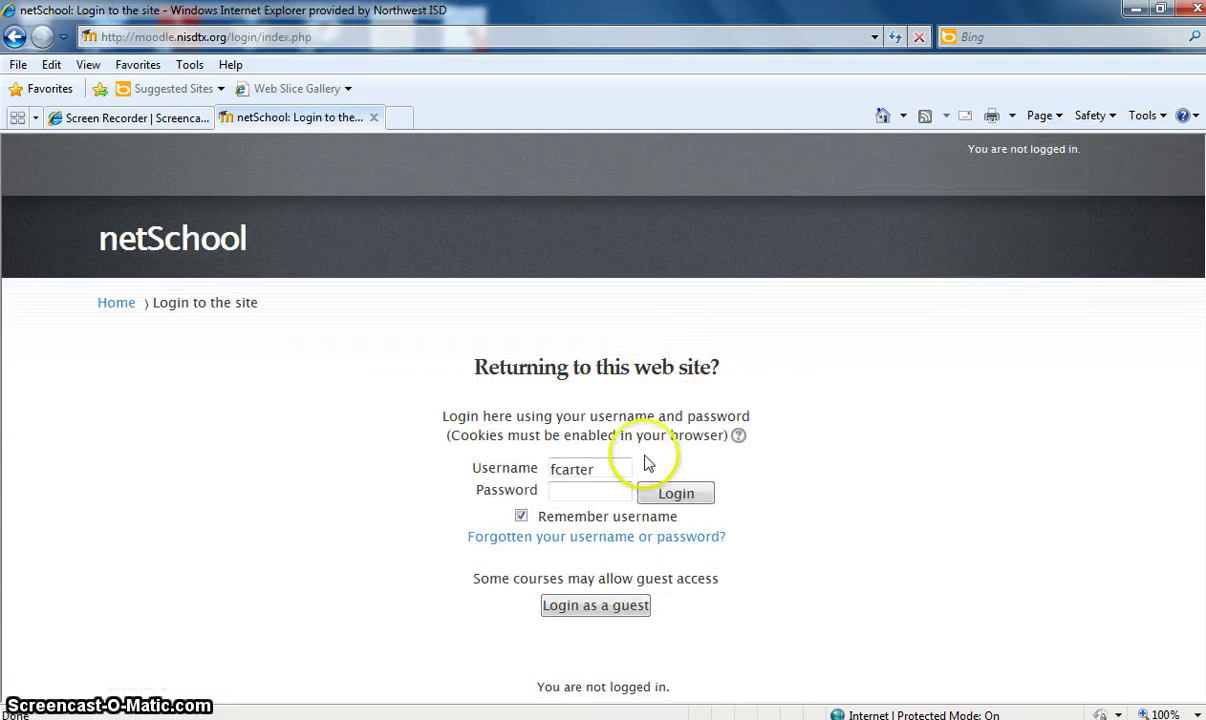
click(612, 490)
text(•••••••••)
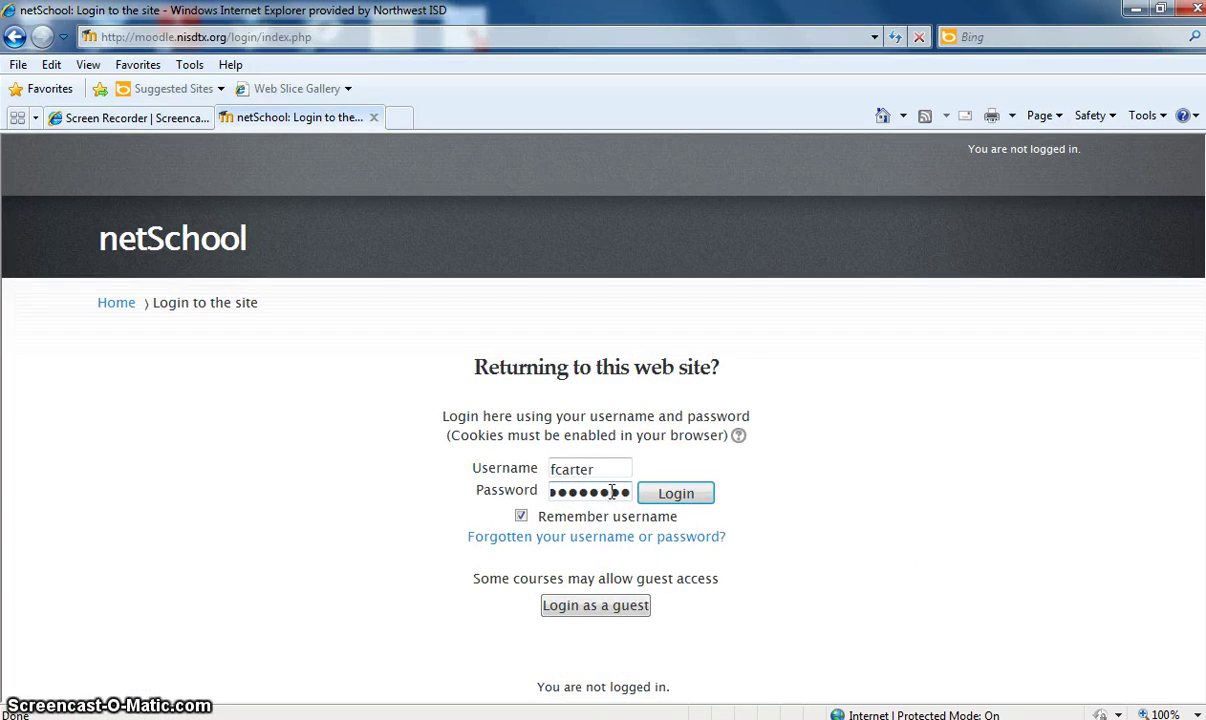
key(Return)
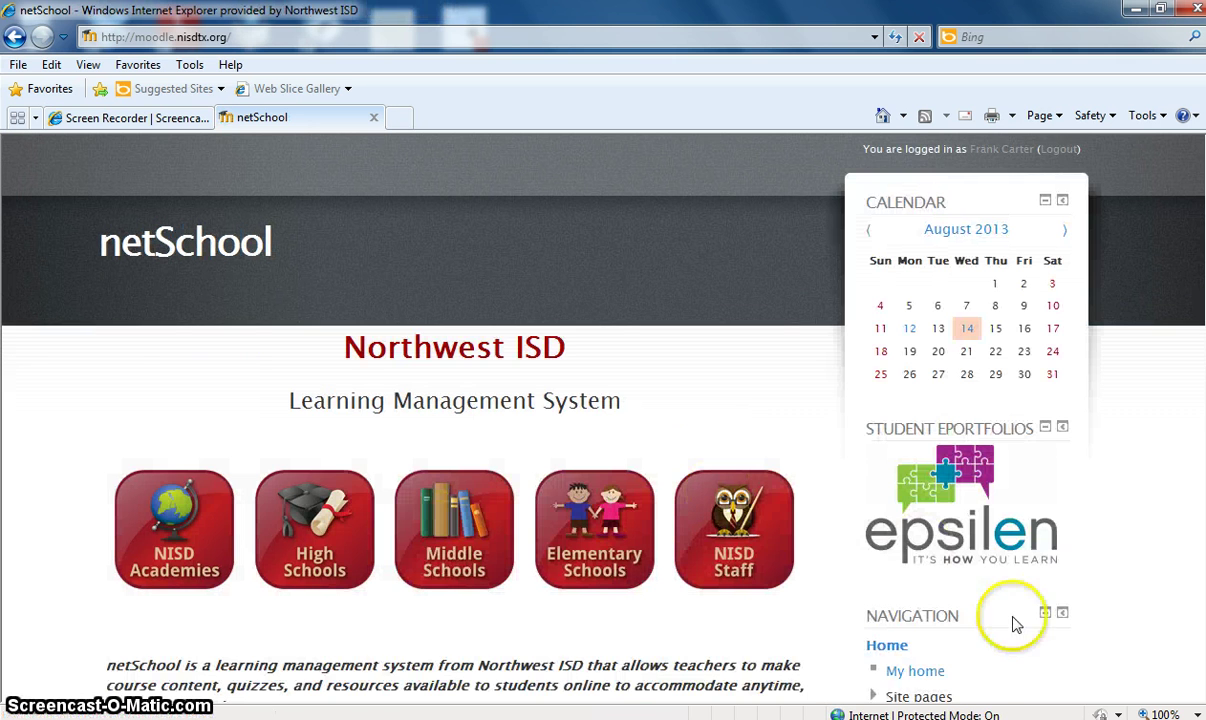
Open My home and view the 6th Math and Medlin Middle School PD course pages, returning to the course overview after each.
click(916, 680)
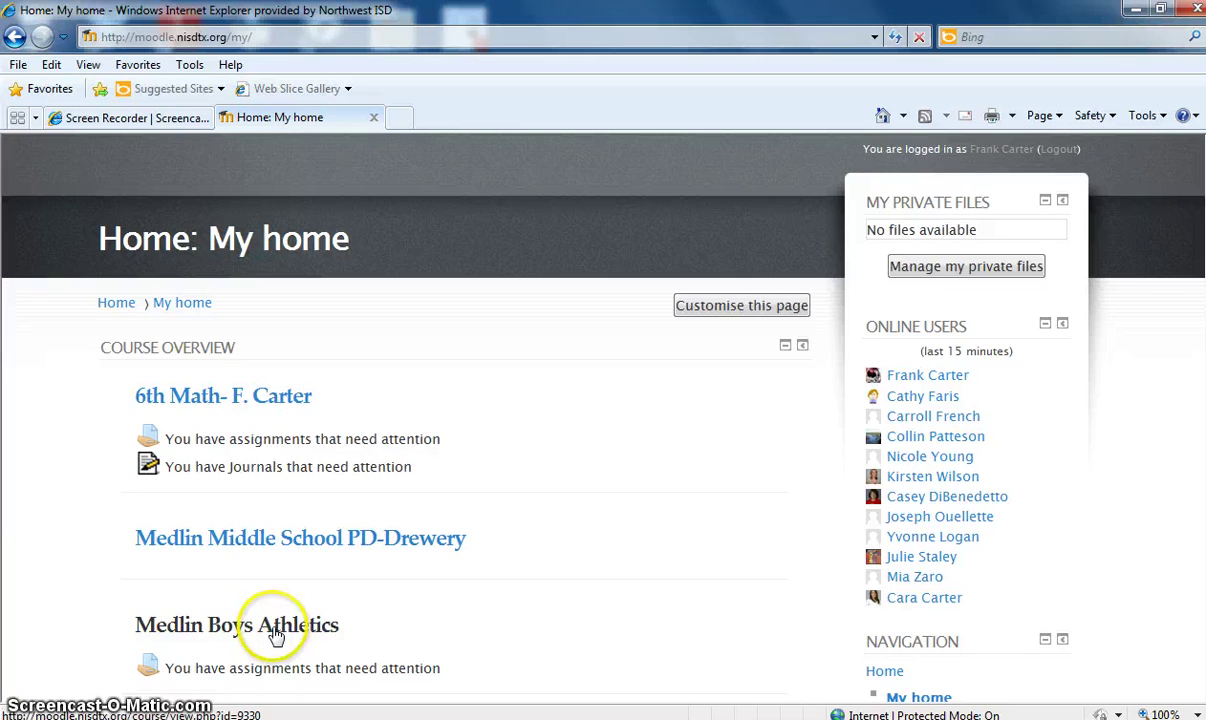
click(266, 397)
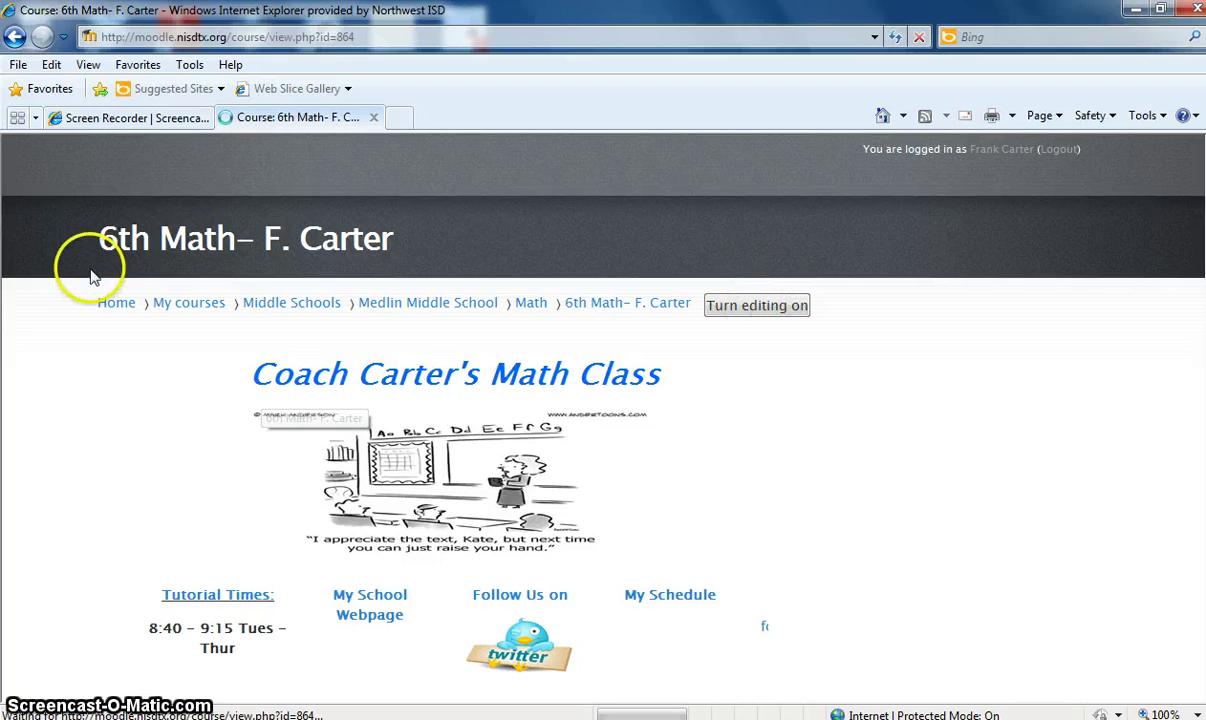
click(14, 36)
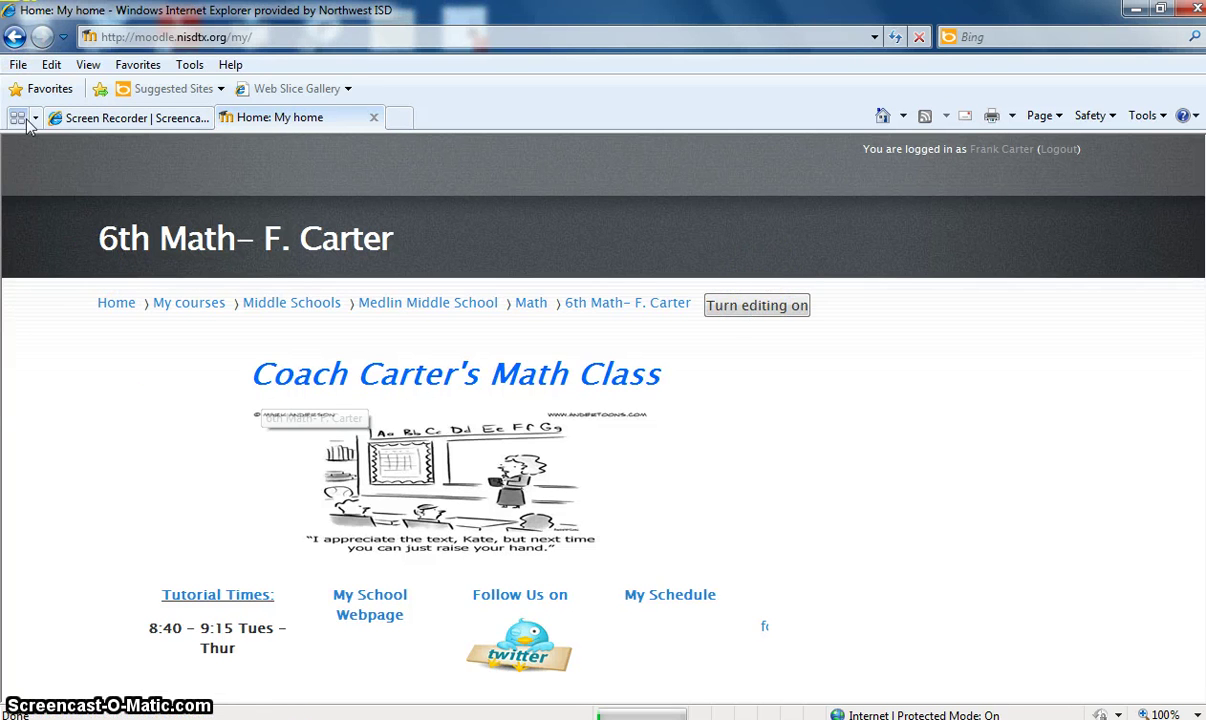
click(262, 550)
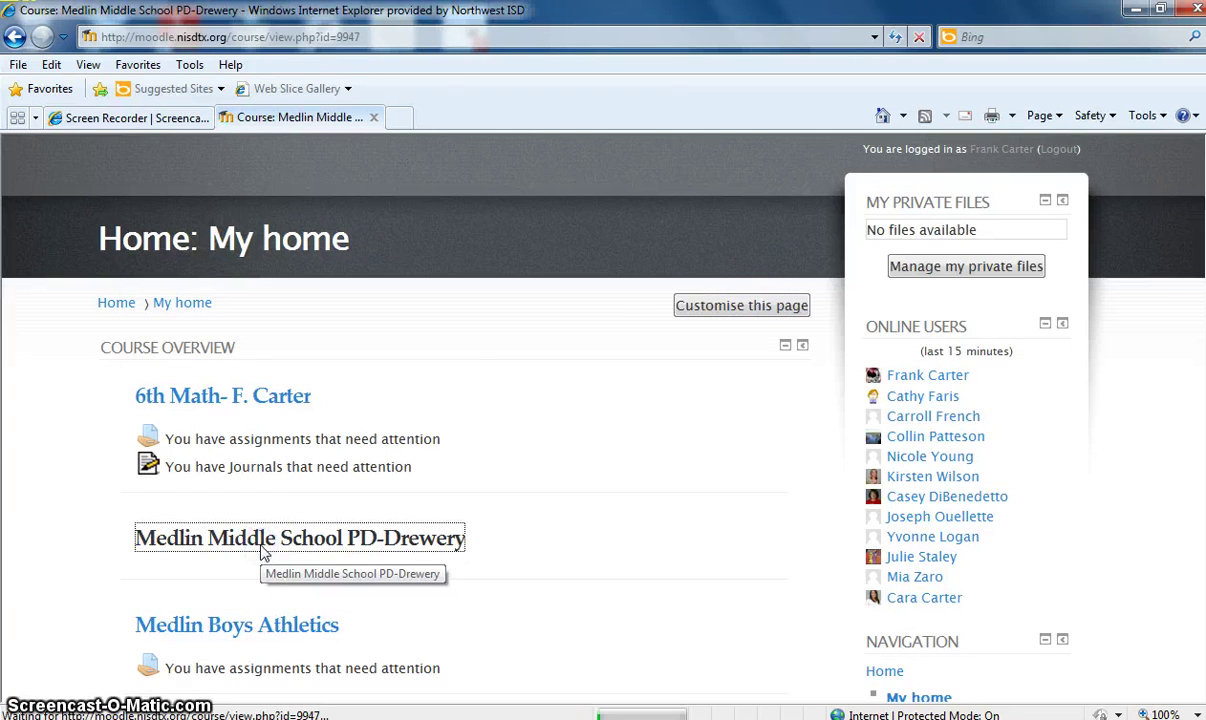
click(755, 314)
scroll(755, 314, down, 2)
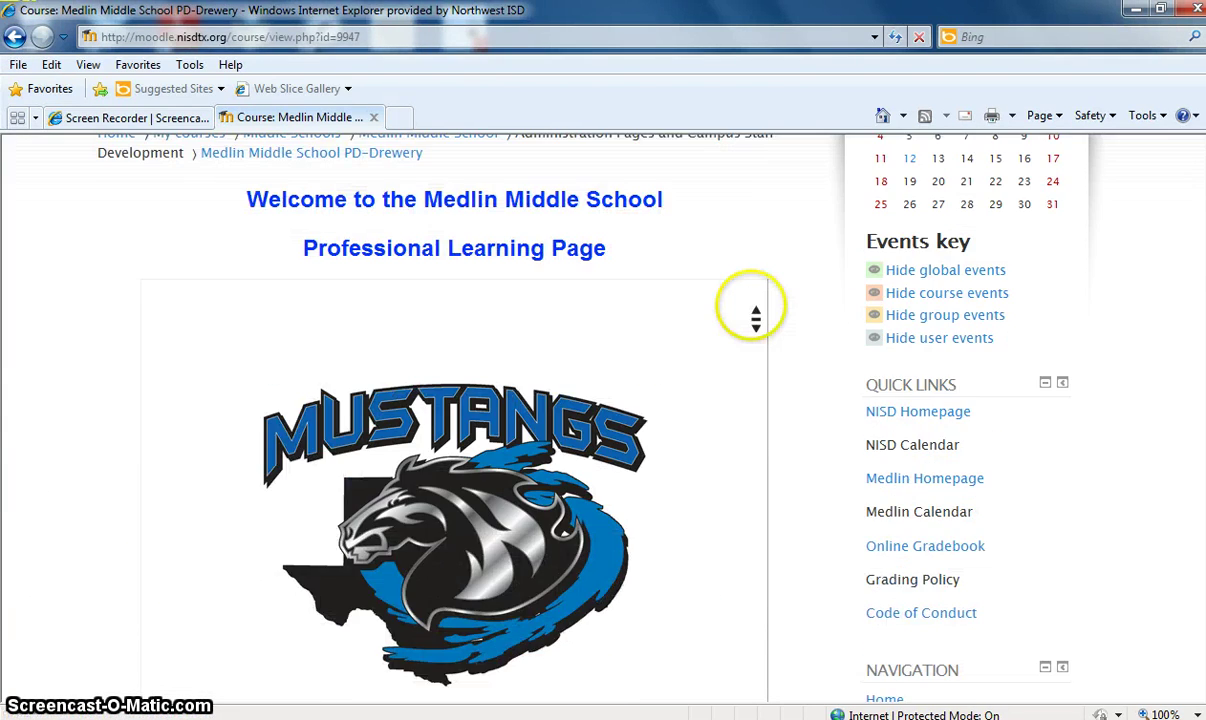
click(15, 40)
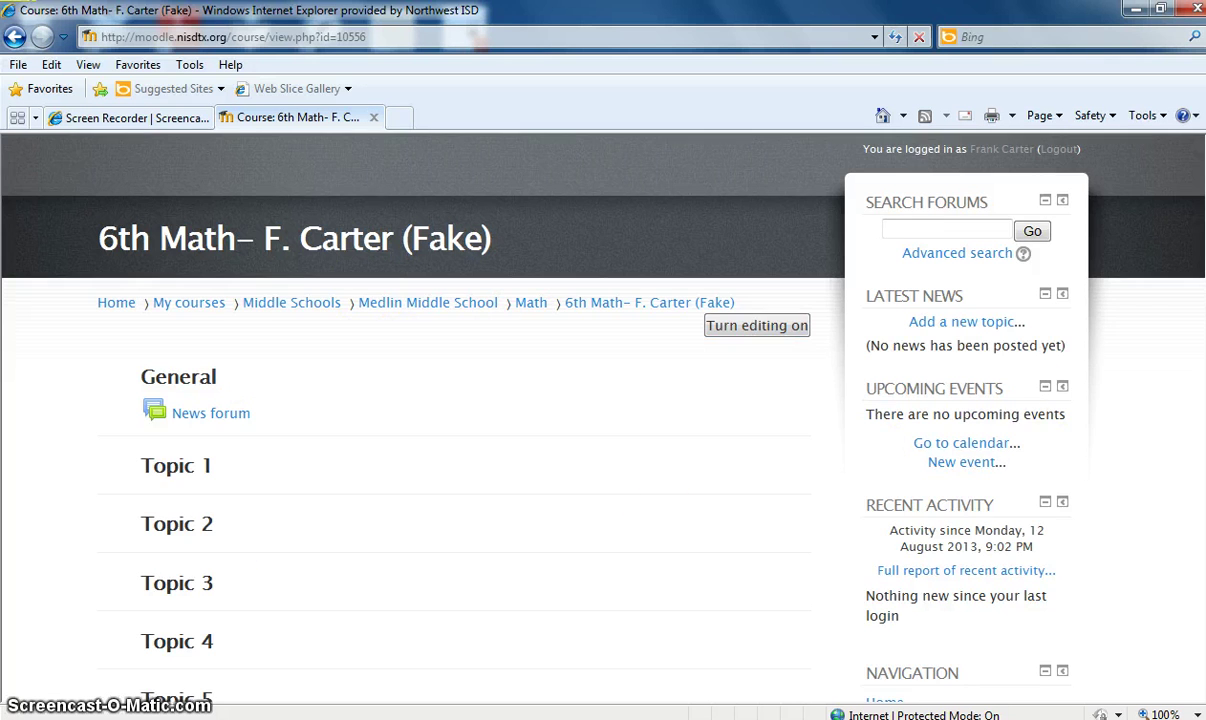
Look over the fake 6th Math course page, including its topic sections and the navigation, news, events and activity blocks.
drag(1198, 236, 1196, 375)
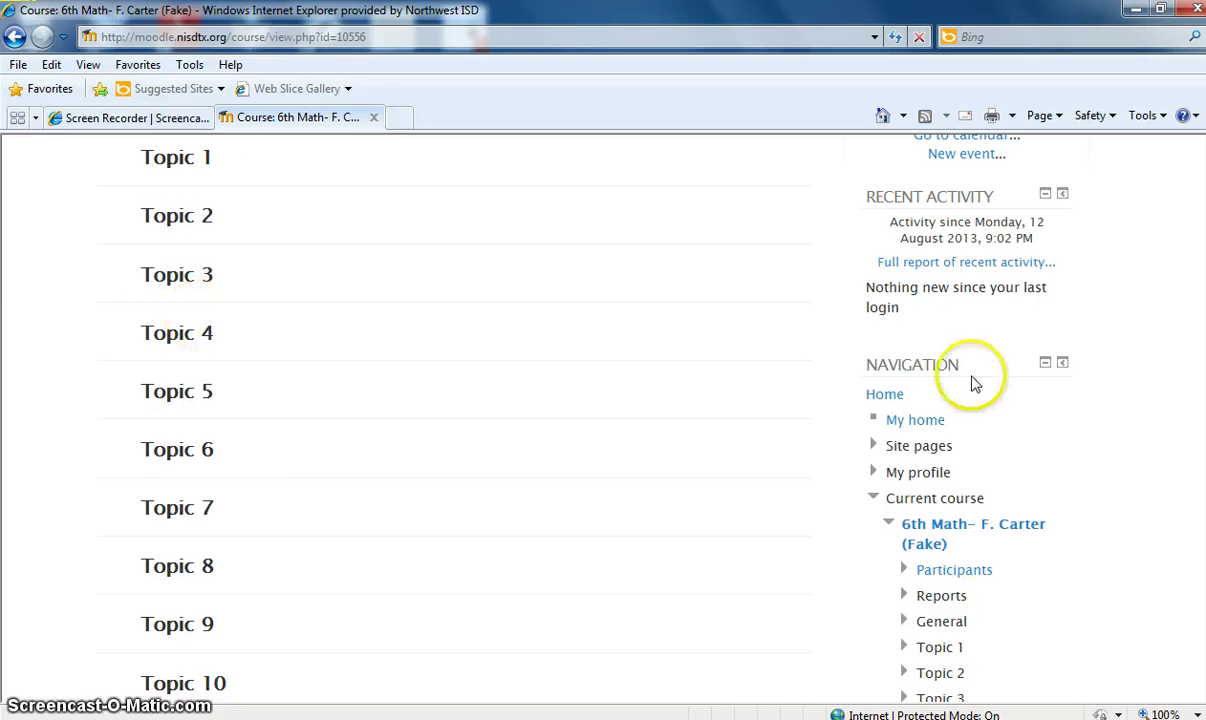
scroll(299, 265, up, 4)
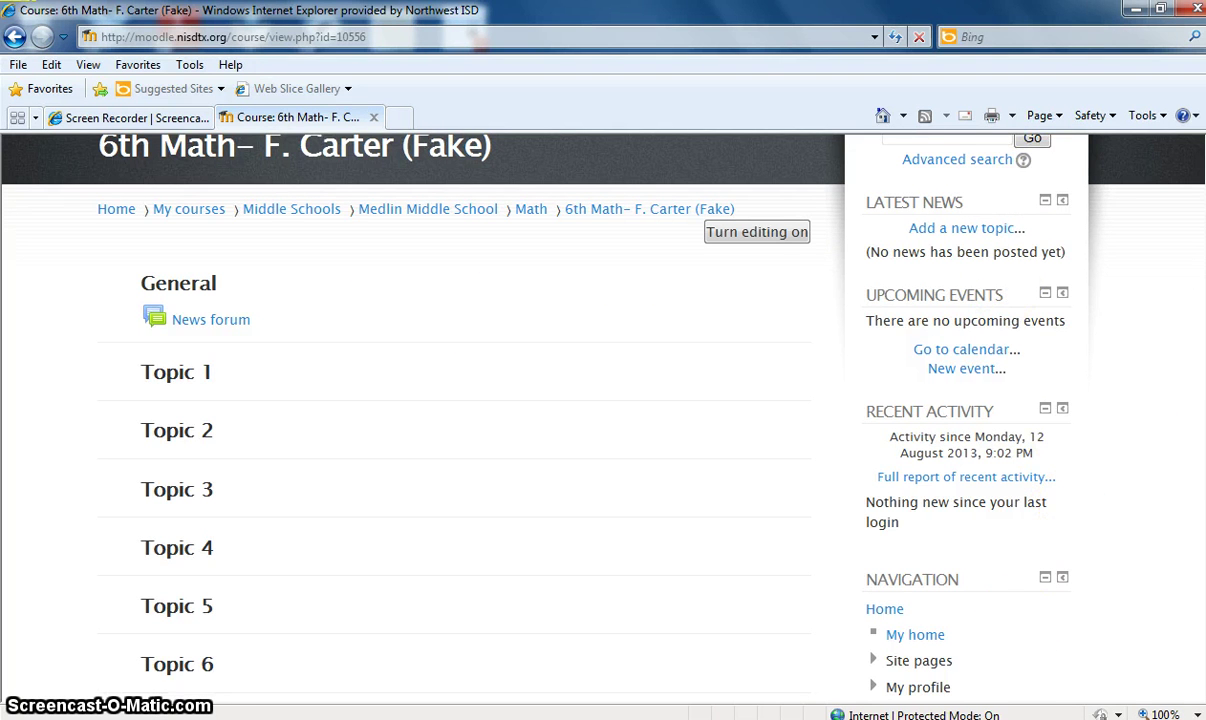
scroll(568, 400, up, 2)
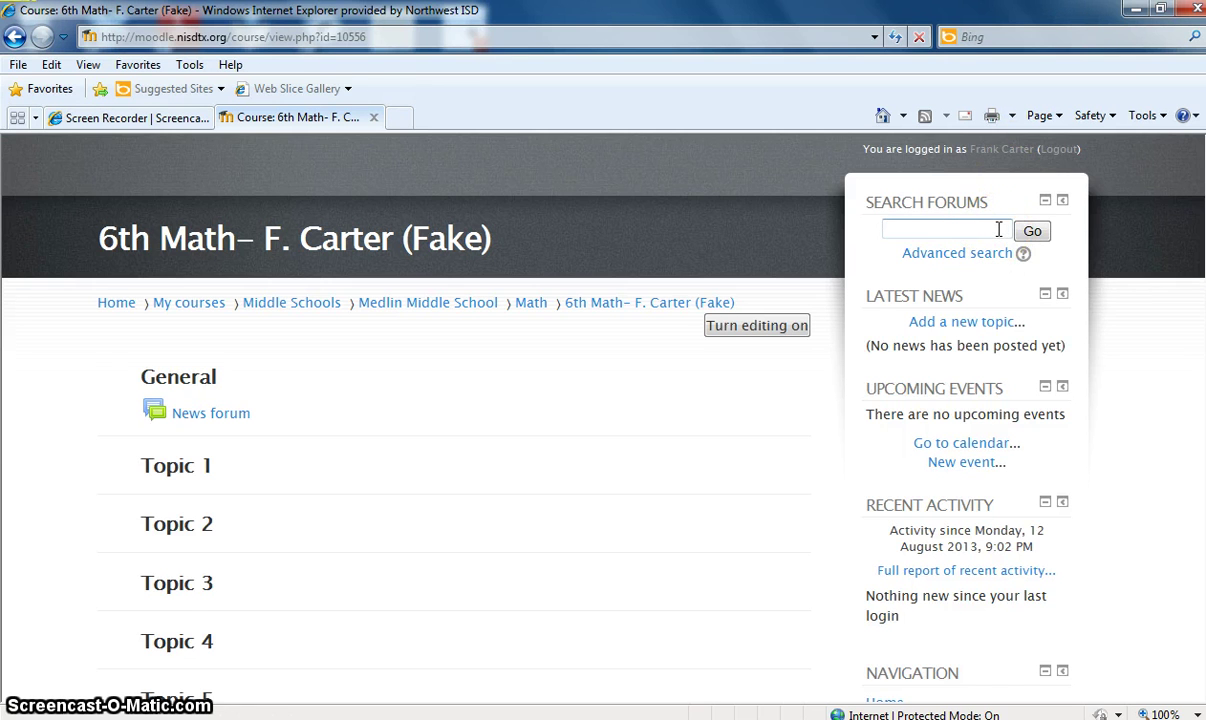
scroll(998, 229, down, 1)
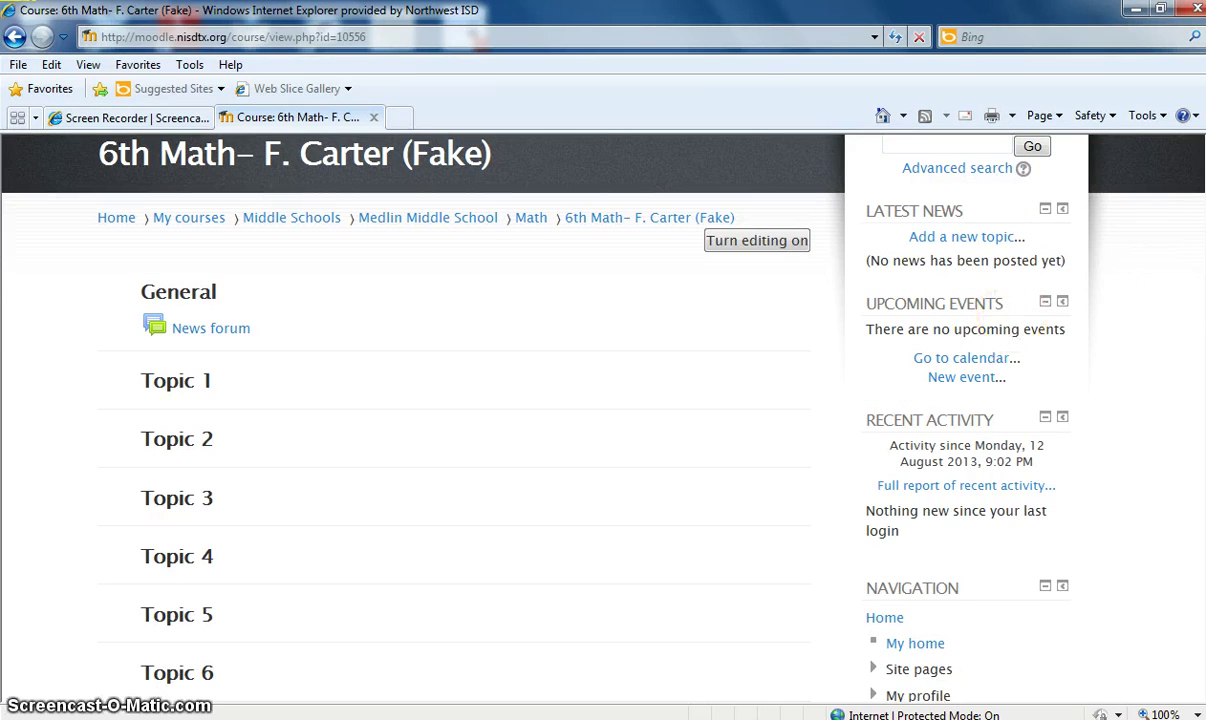
scroll(988, 328, up, 1)
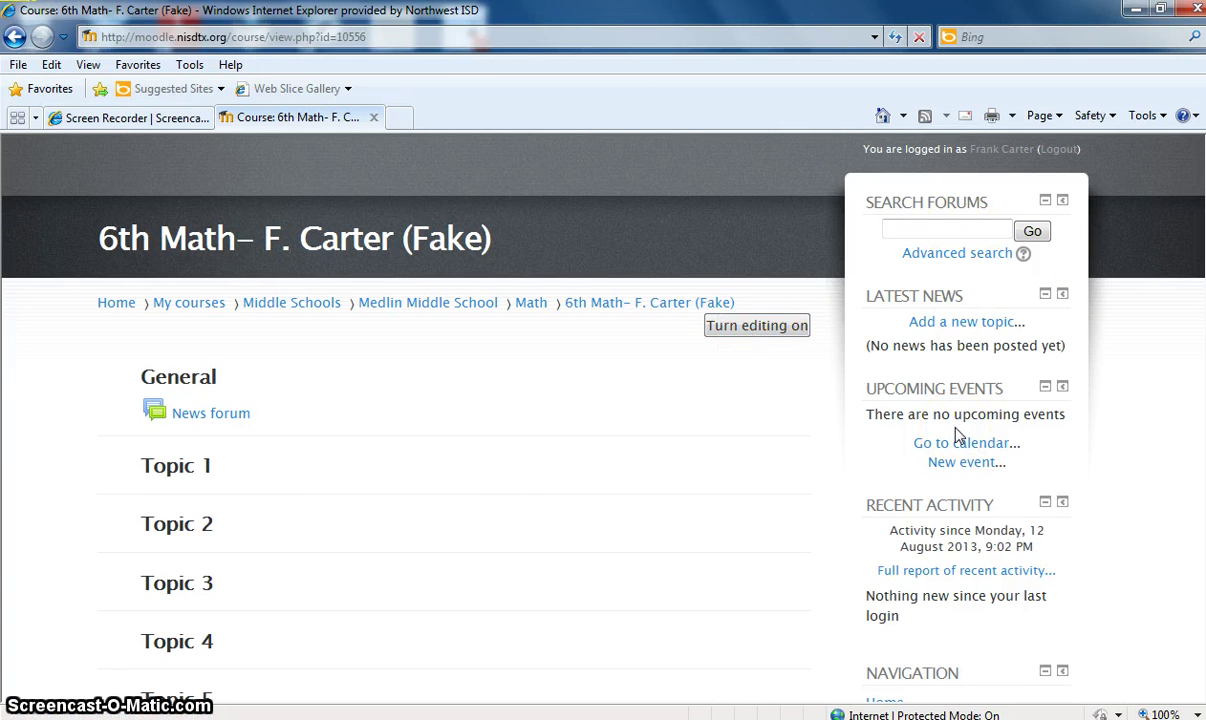
click(549, 394)
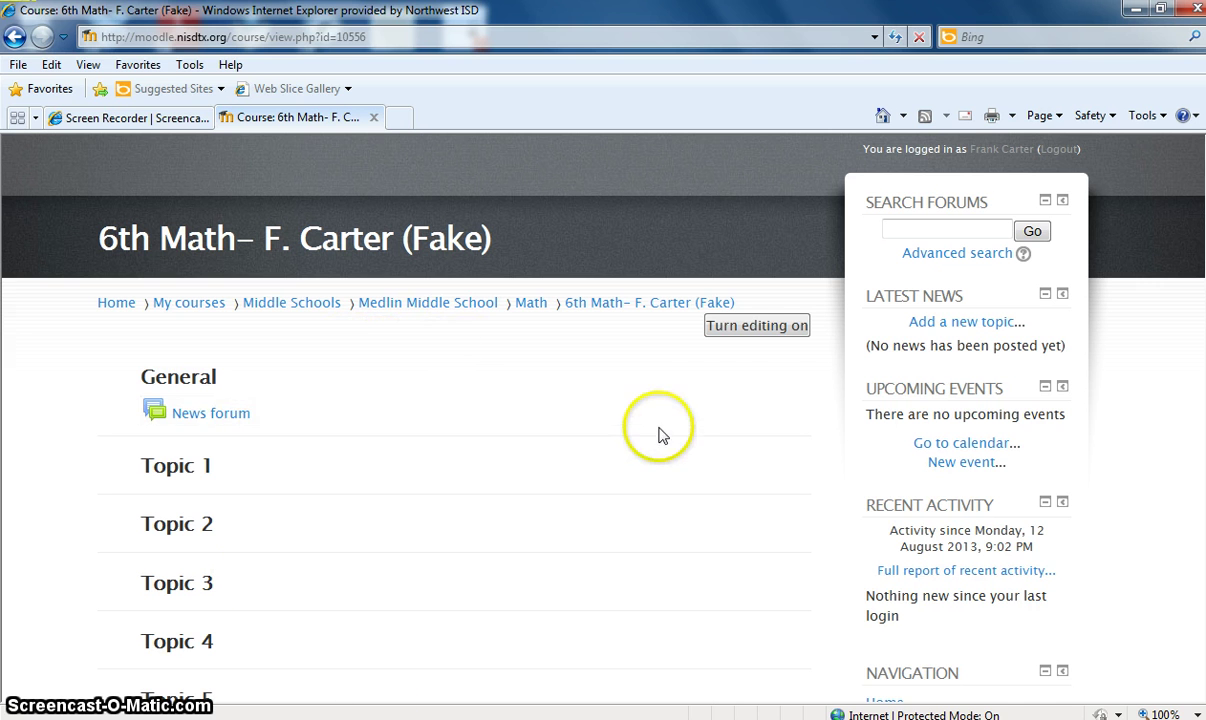
Turn on editing for the fake 6th Math course and hide the News forum from students.
click(760, 328)
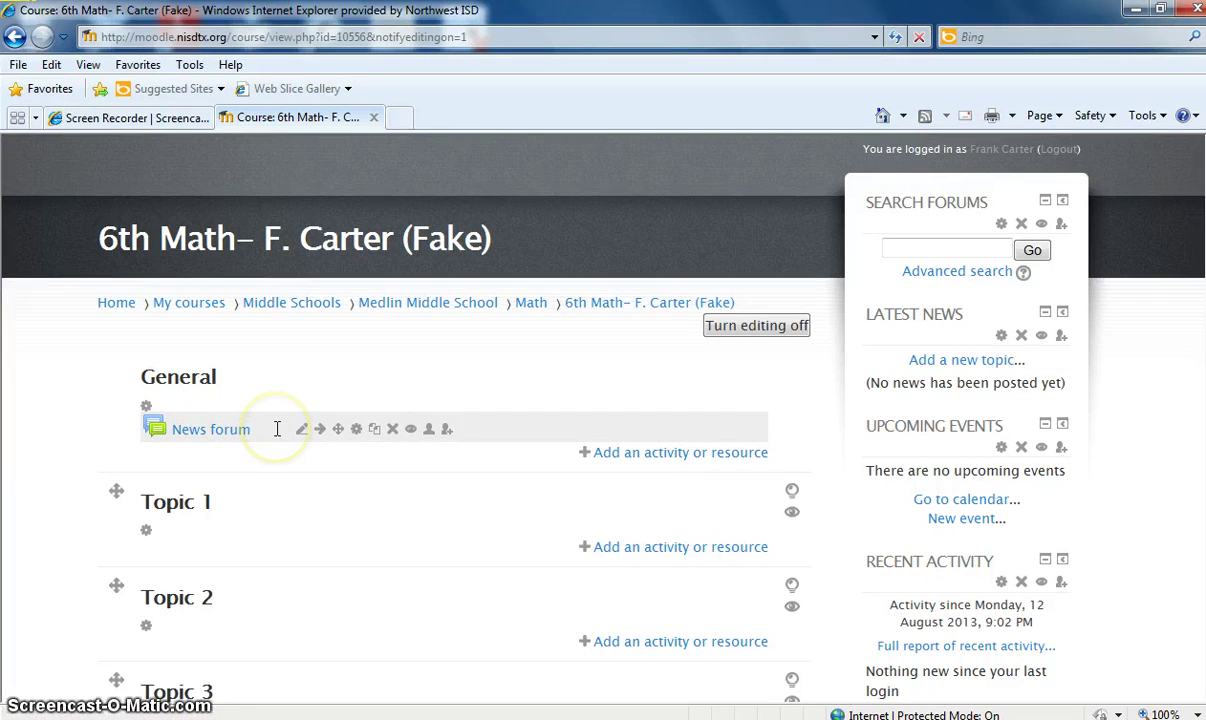
click(410, 429)
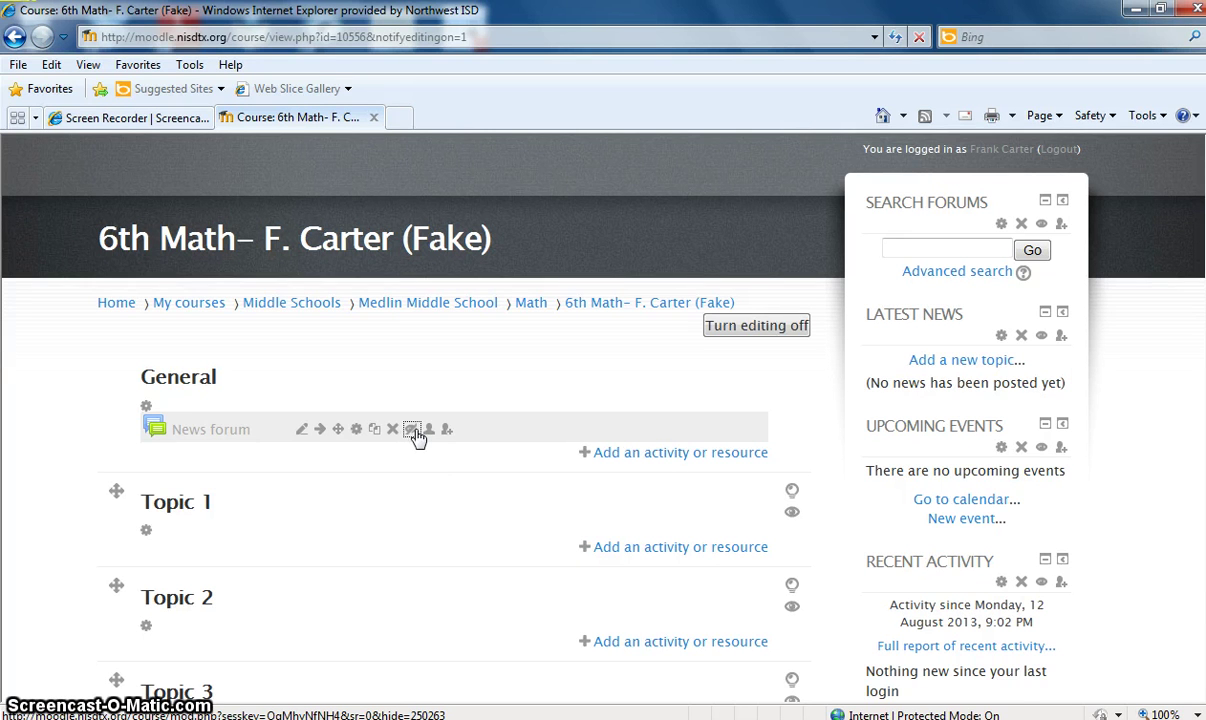
click(413, 430)
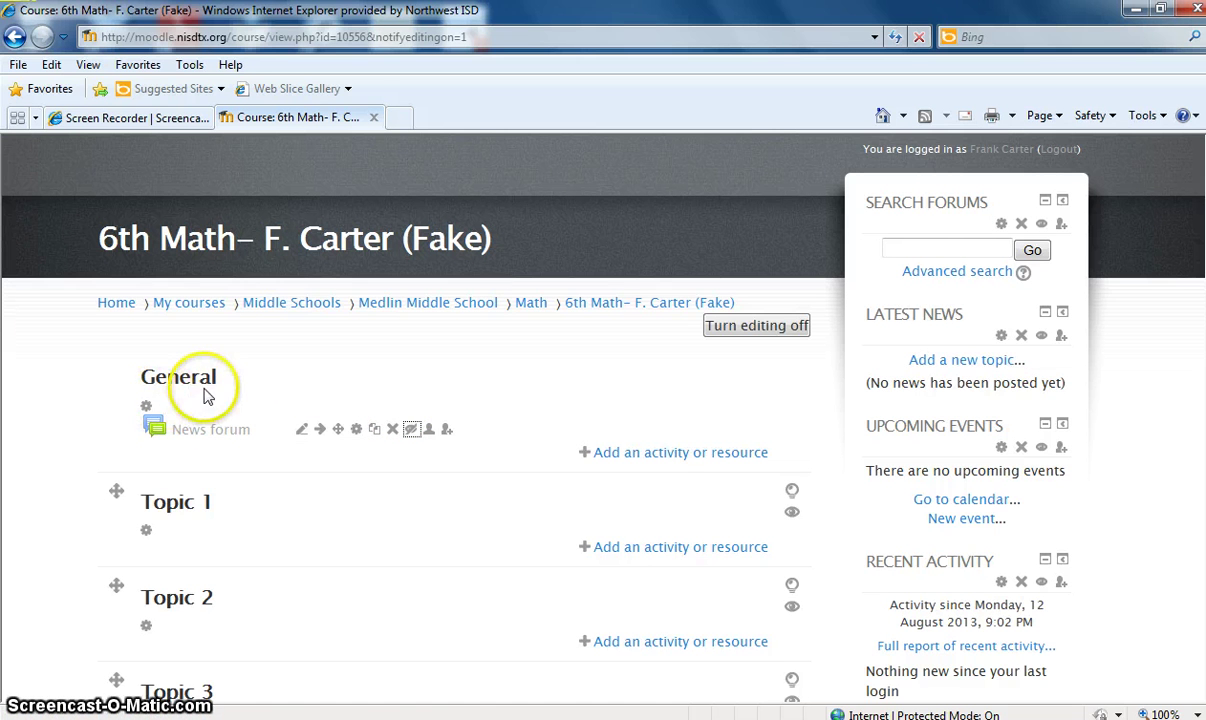
Enter "COntact Information" and "Overview" as separate paragraphs in the General section's summary.
click(148, 408)
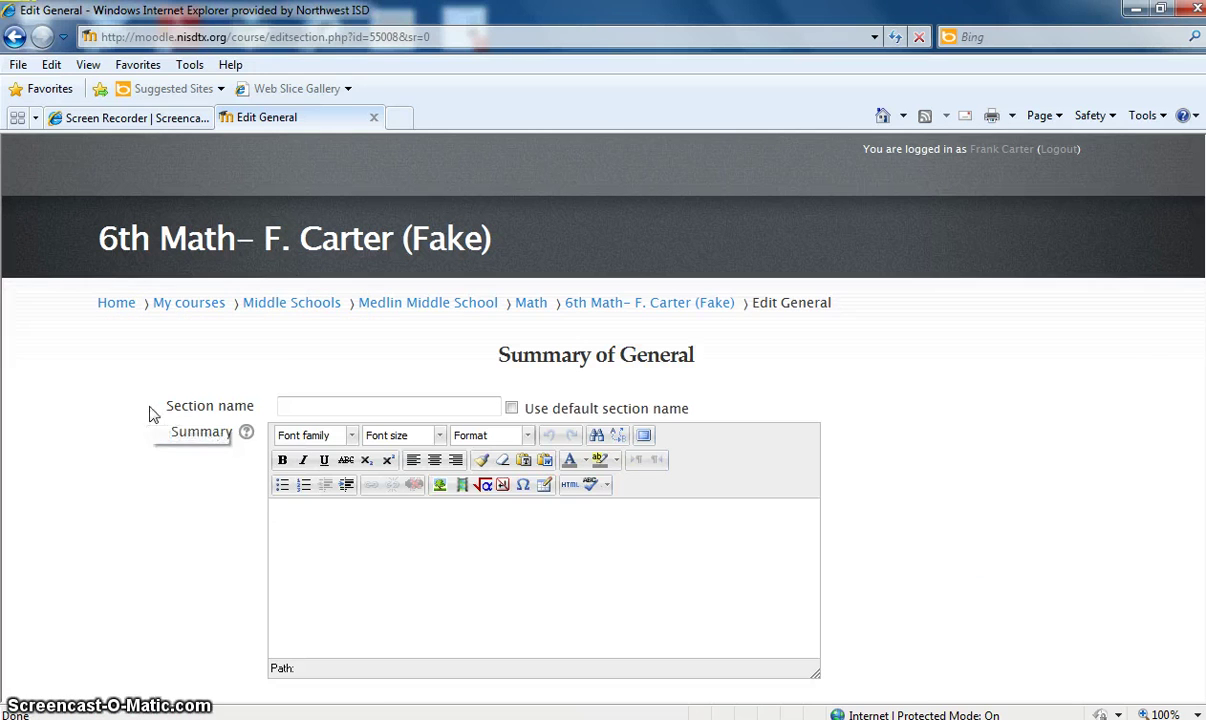
click(387, 557)
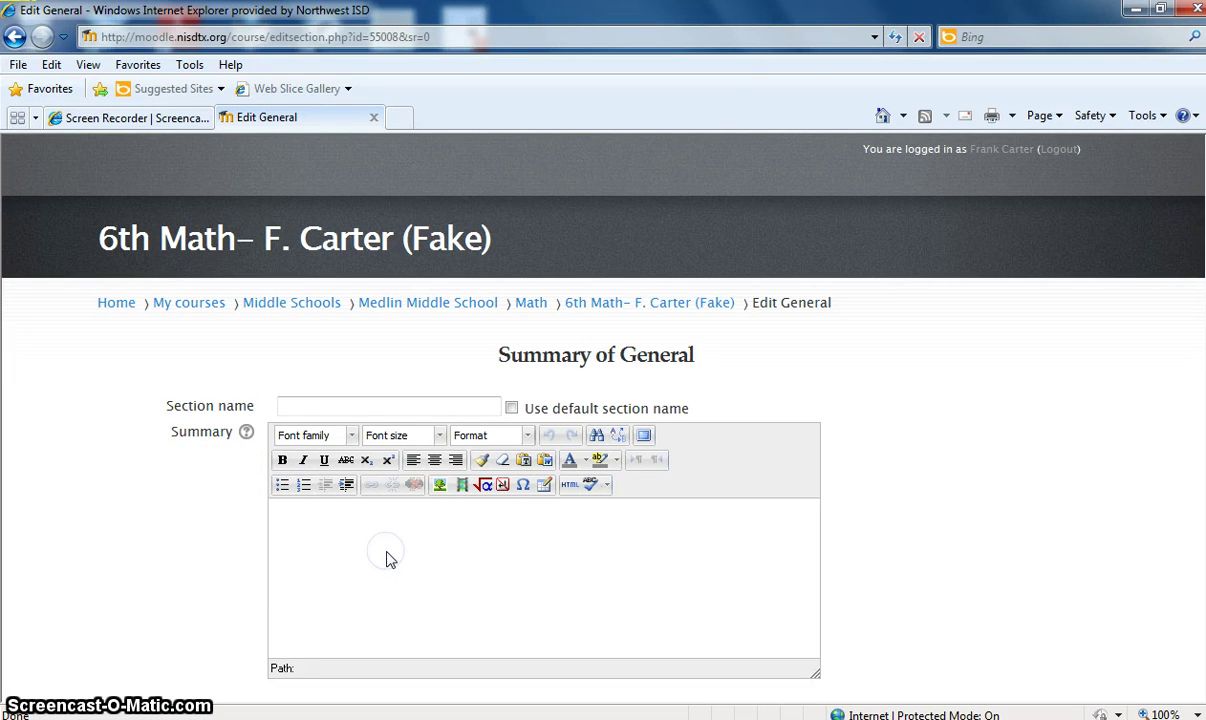
text(COnta)
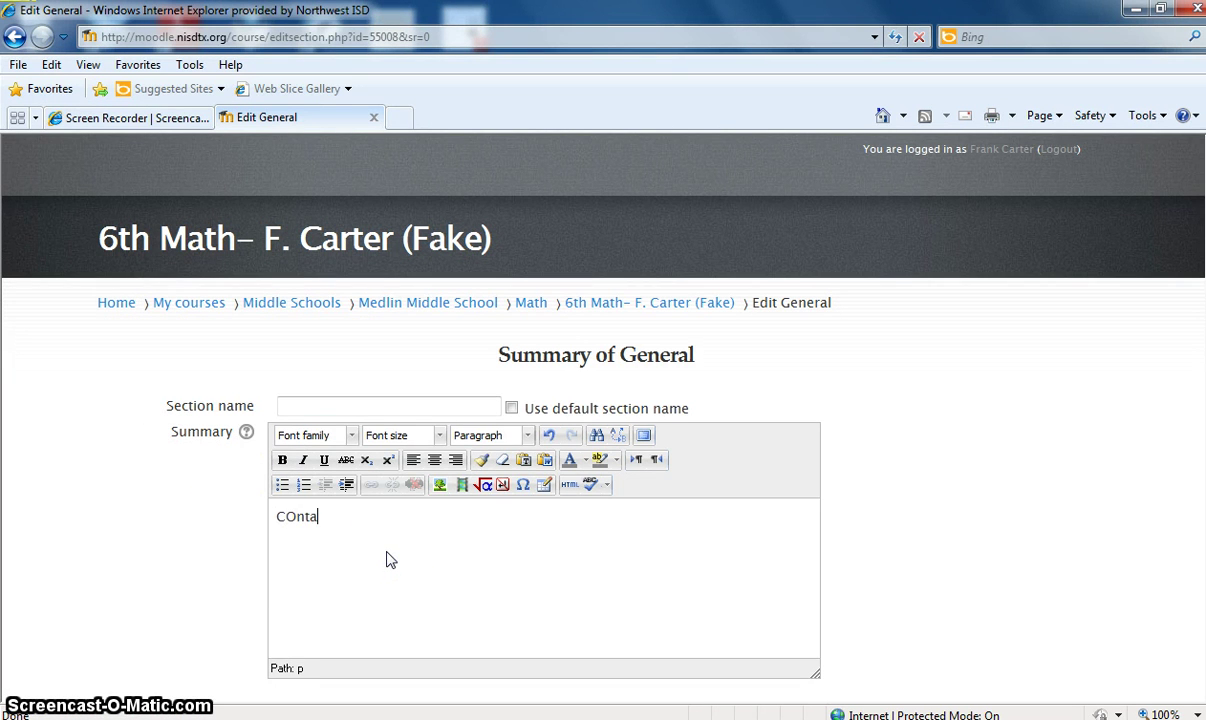
text(ct )
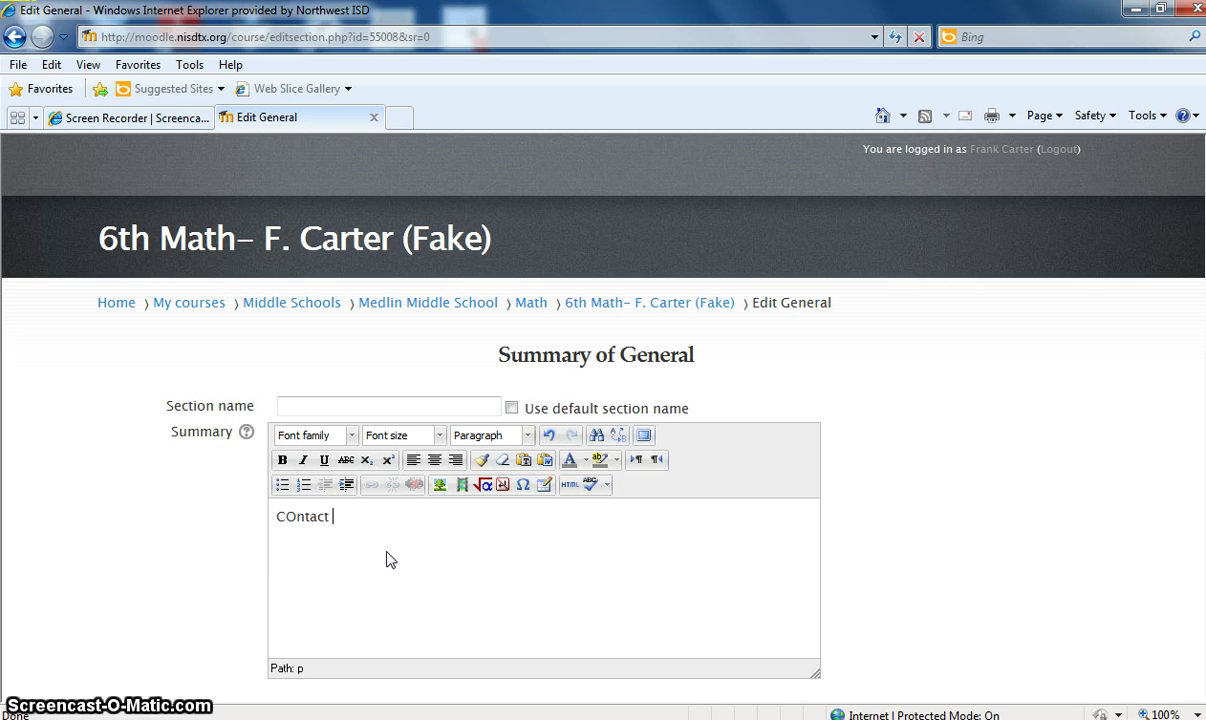
text(Information)
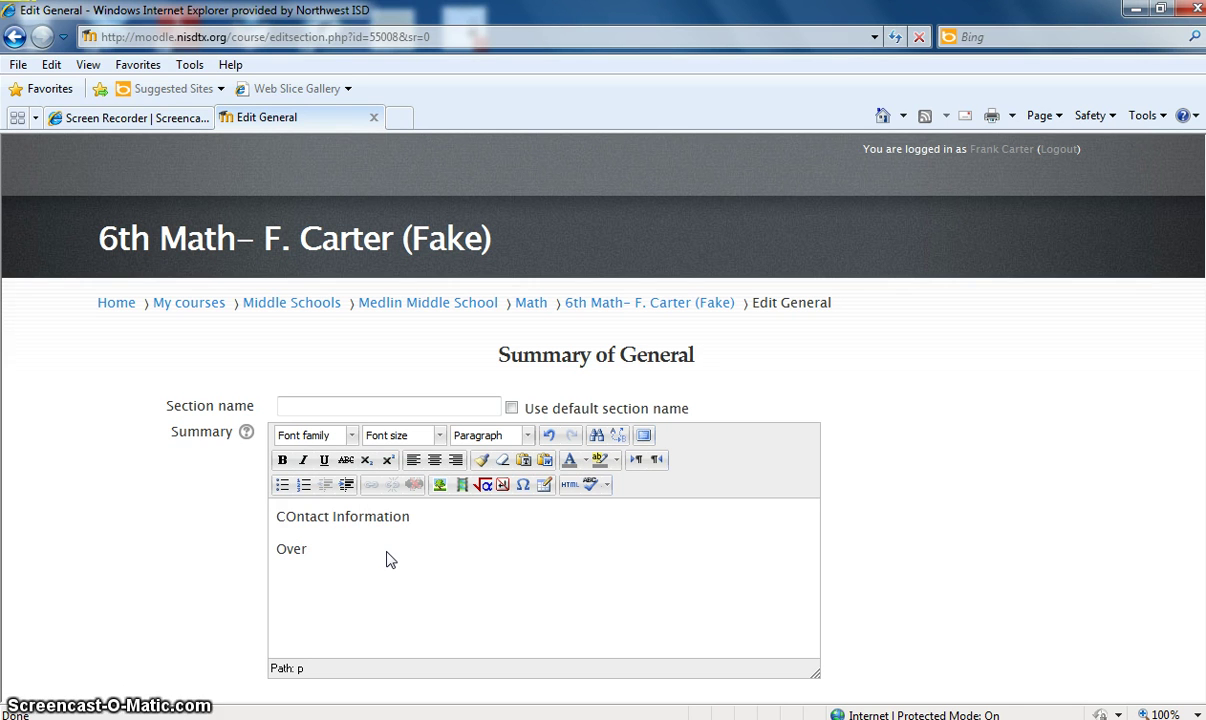
text(view)
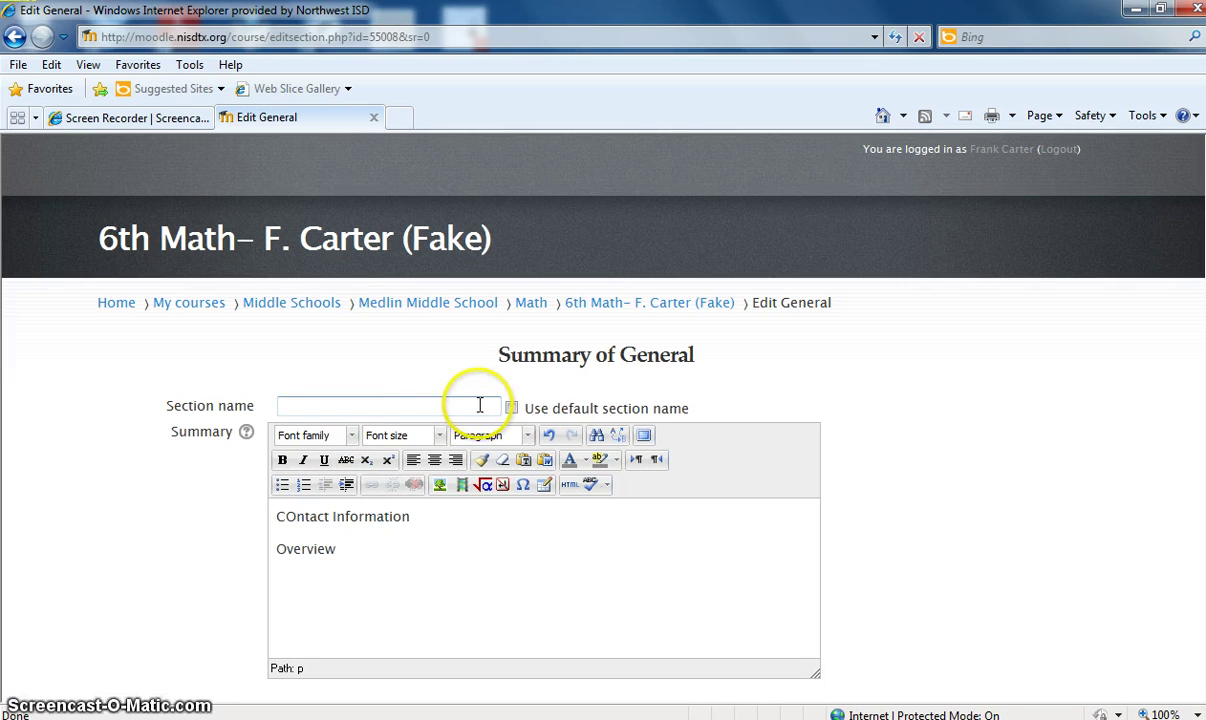
Enable the default section name for the General section and save the section changes.
click(514, 411)
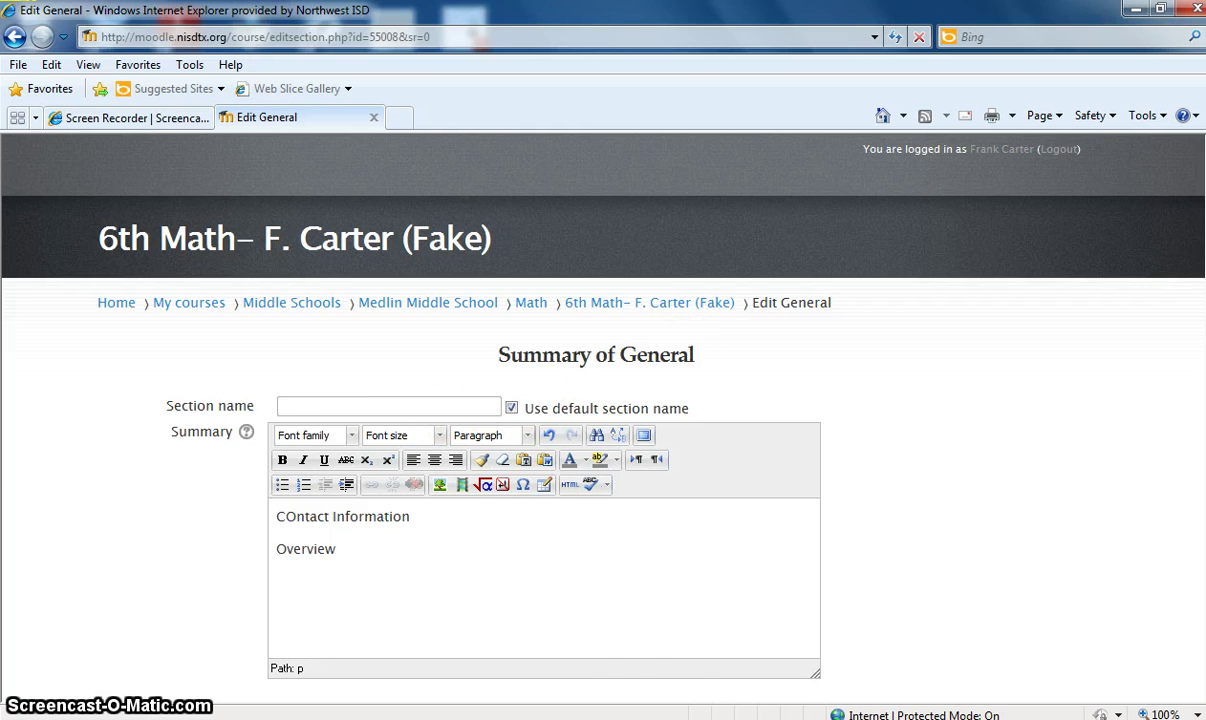
scroll(1127, 520, down, 3)
click(160, 525)
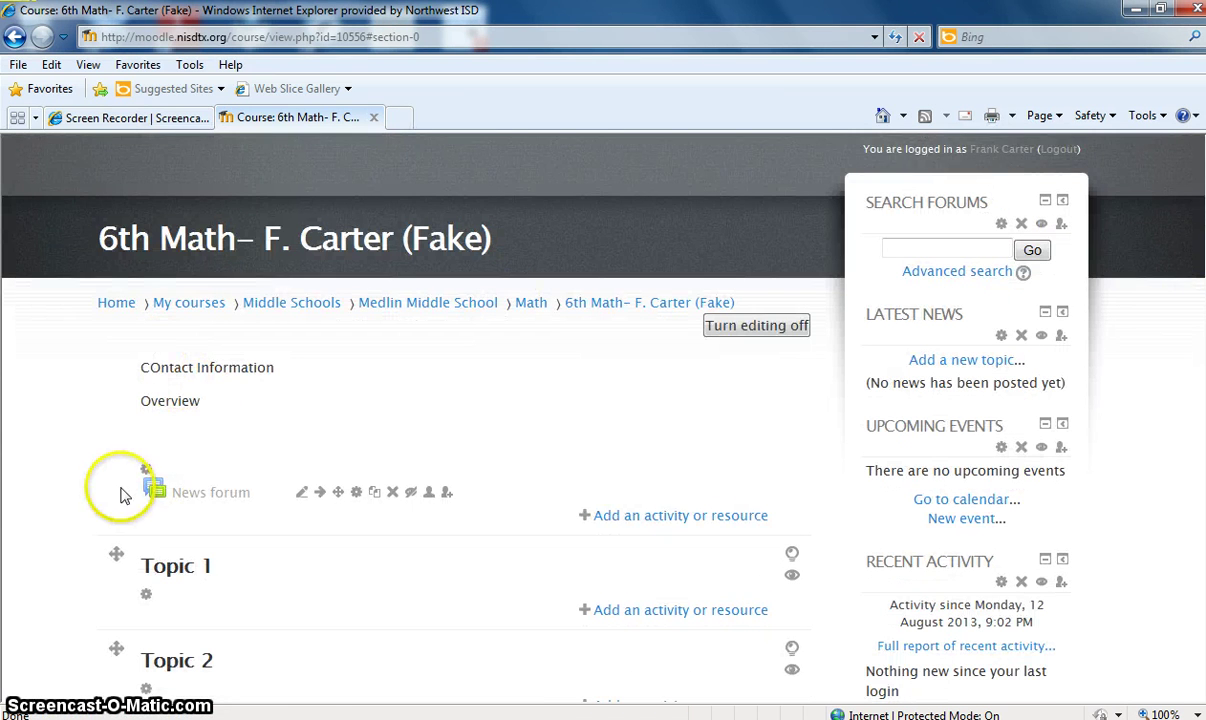
Disable the default name for the opening section, name it "General" and save the changes.
click(146, 468)
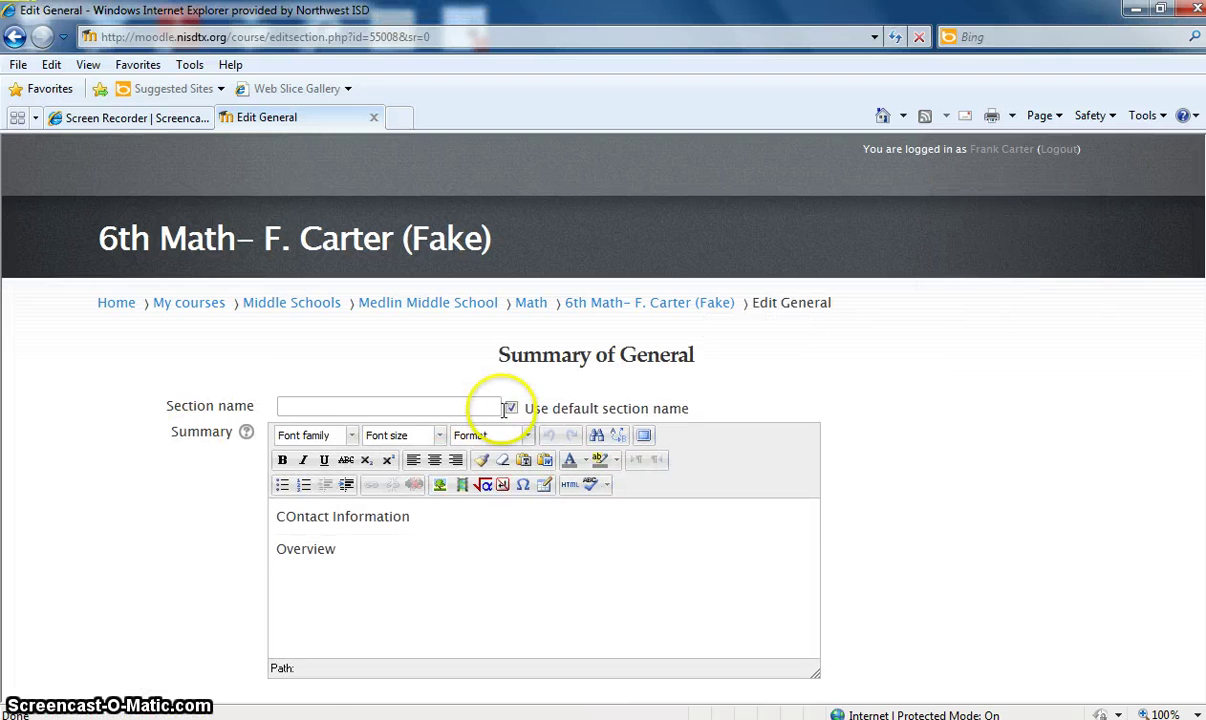
click(511, 409)
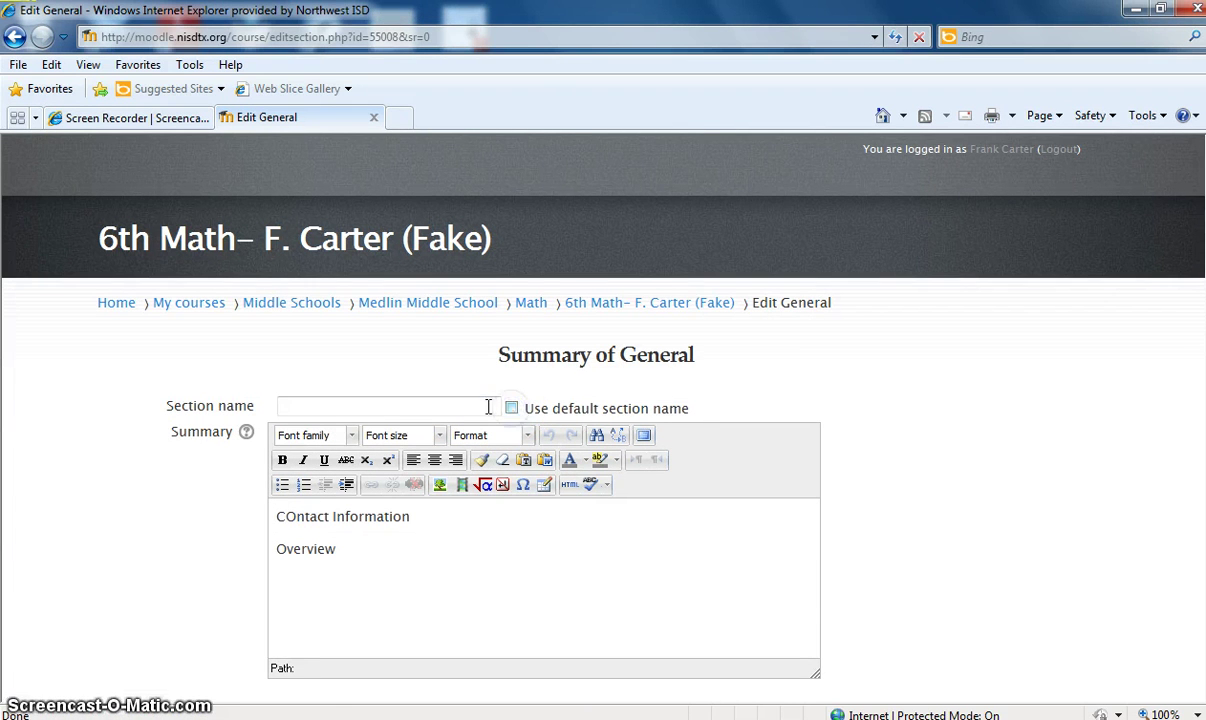
click(487, 405)
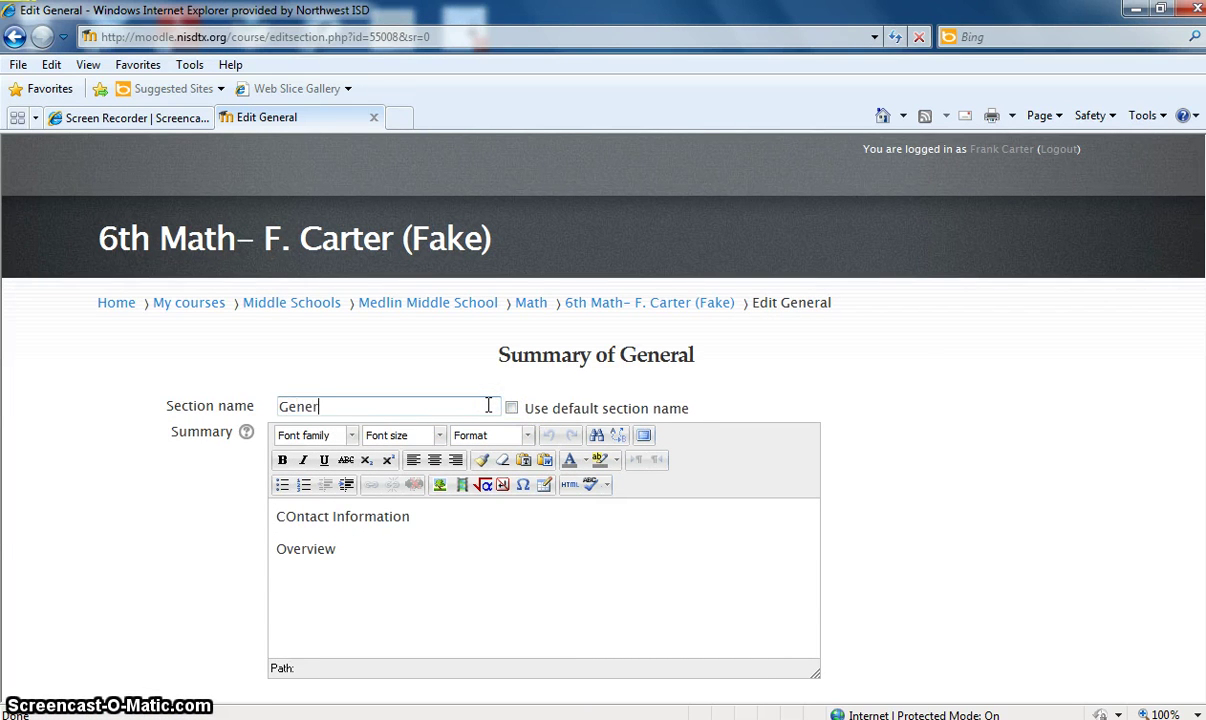
click(561, 381)
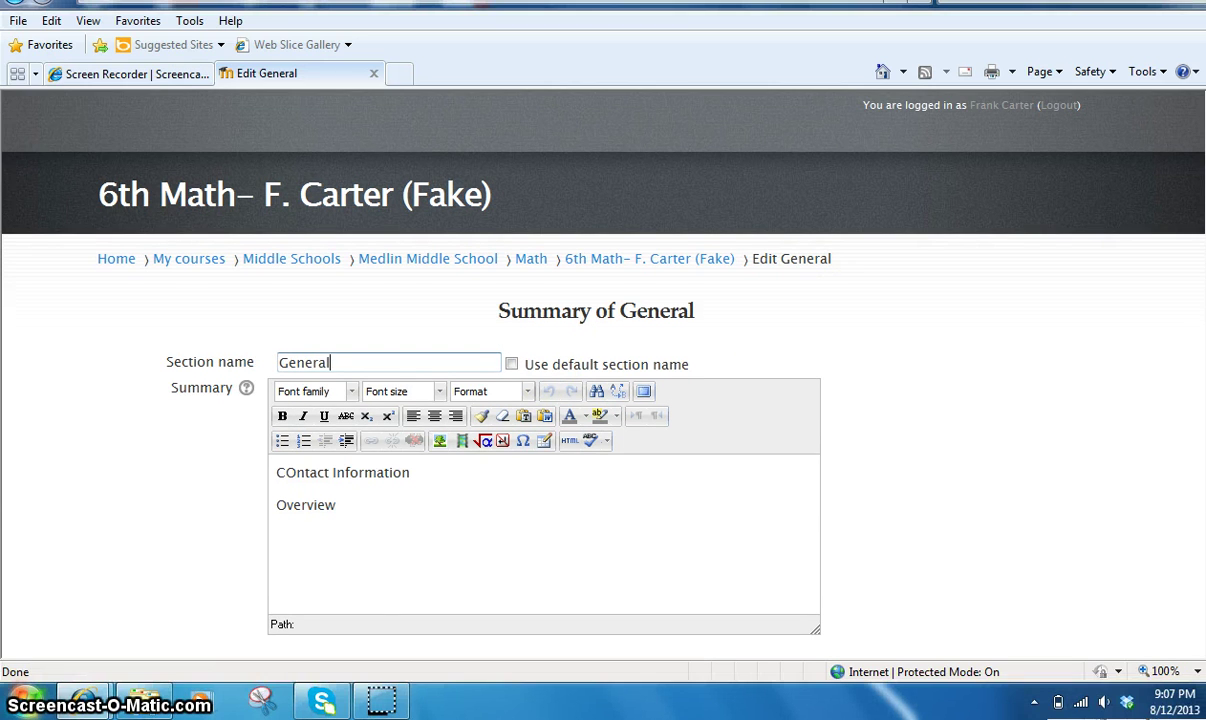
scroll(600, 400, down, 3)
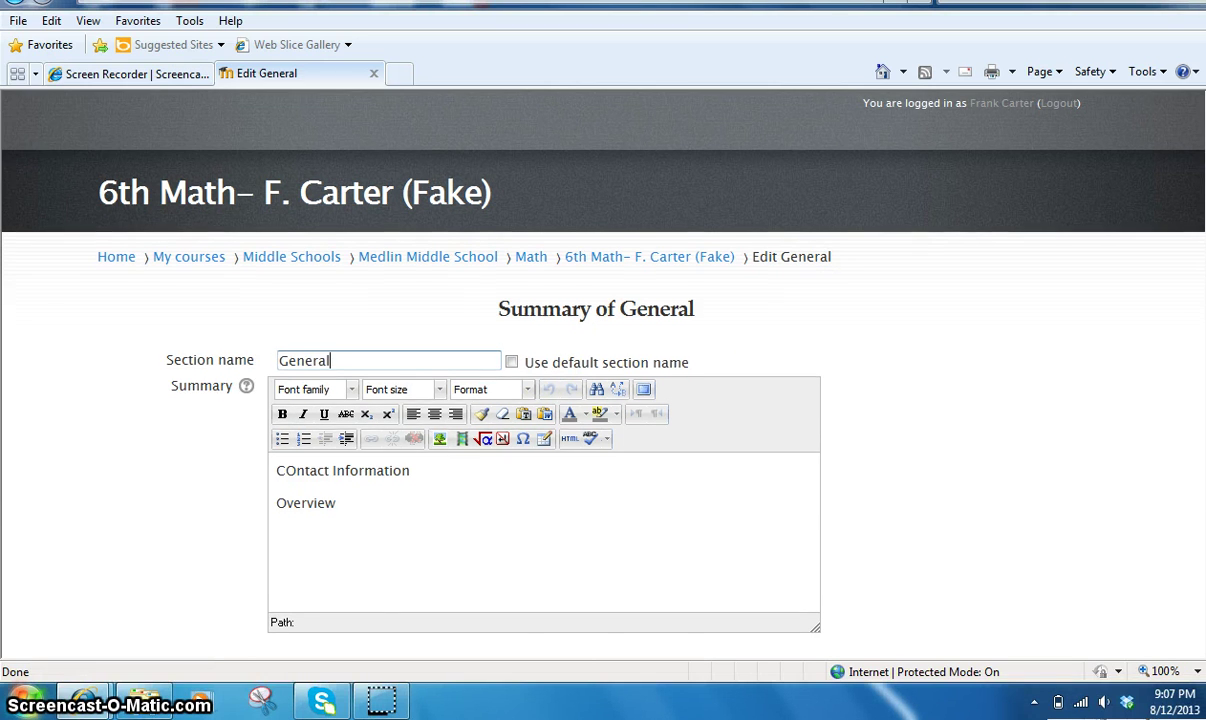
click(170, 539)
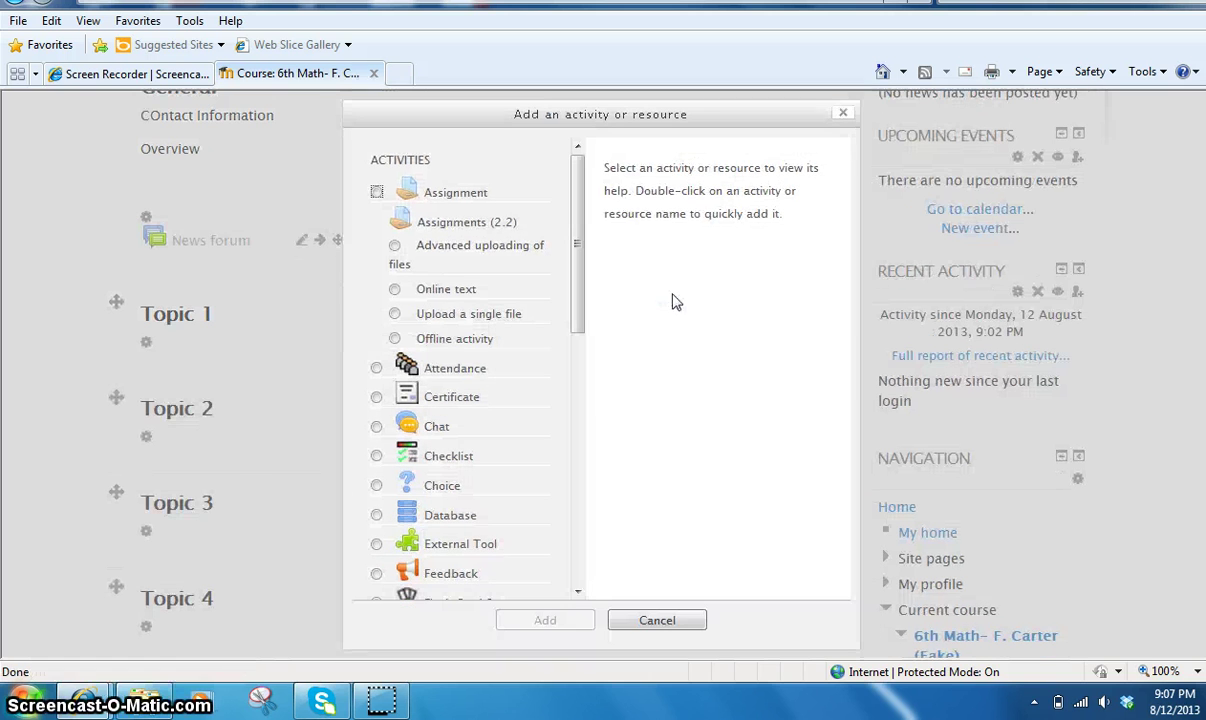
Review the Assignment and Chat descriptions in the activity chooser, ending with Assignment selected.
click(521, 228)
click(405, 192)
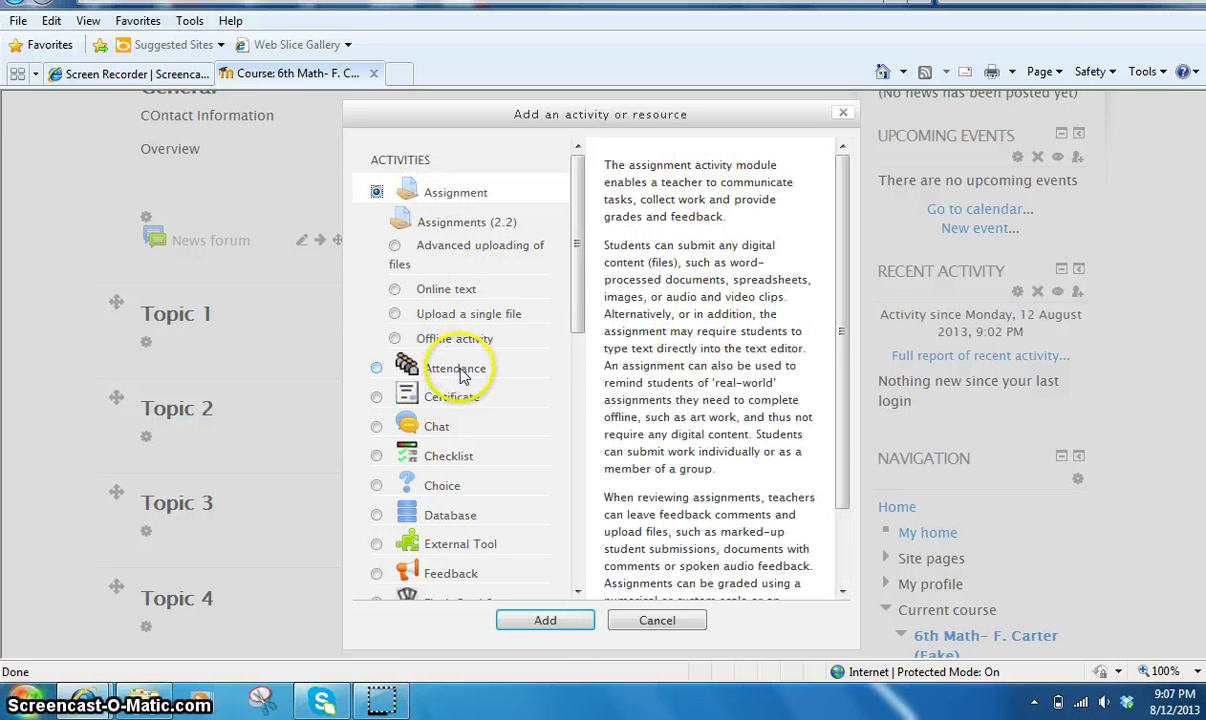
click(443, 426)
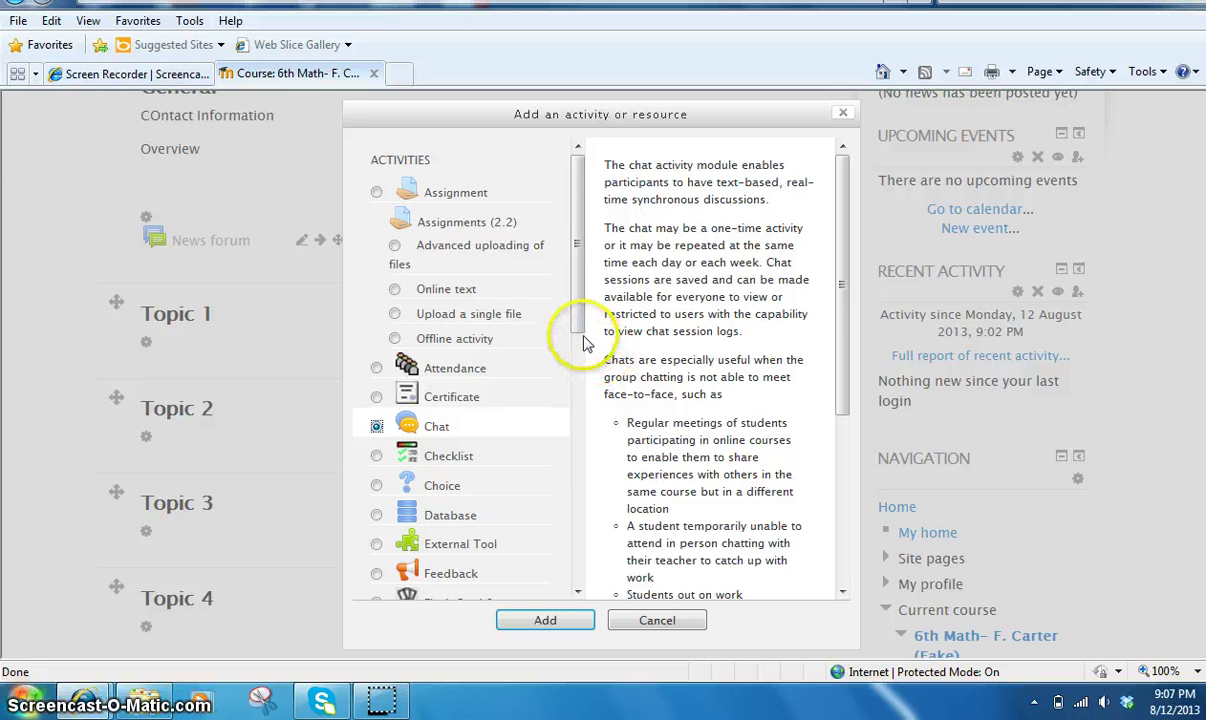
click(457, 194)
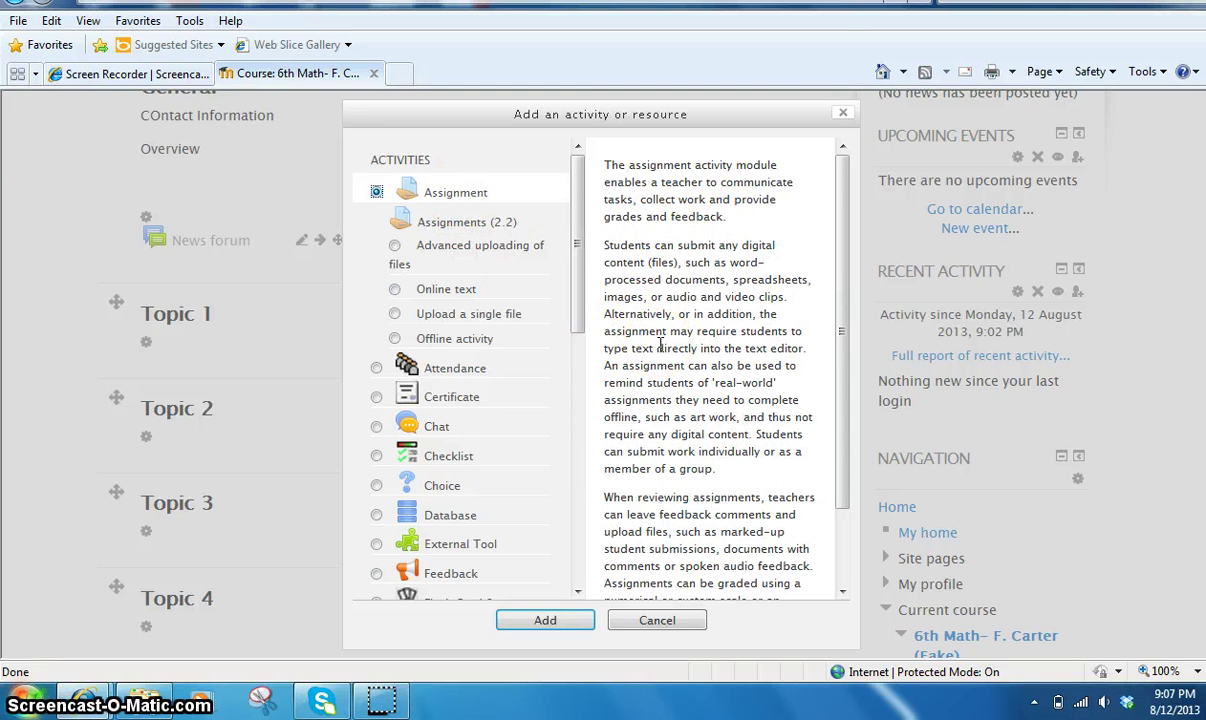
Review the Journal activity and File resource descriptions in the activity chooser.
drag(579, 315, 577, 452)
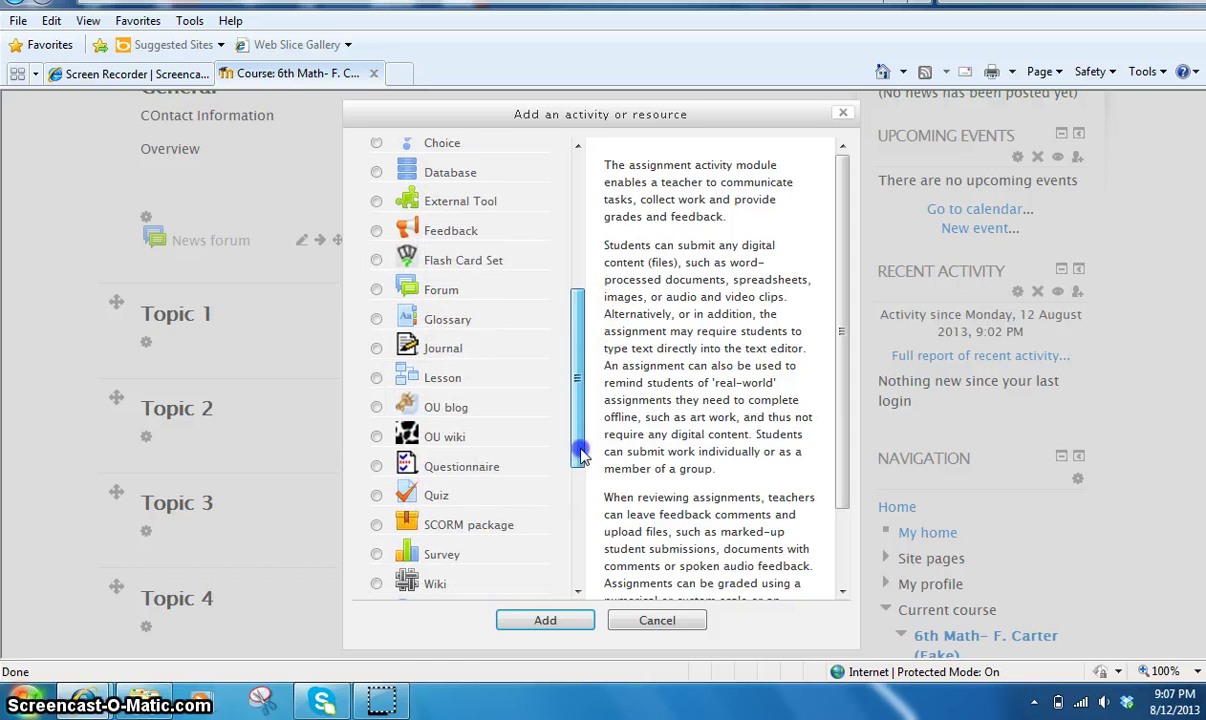
click(458, 348)
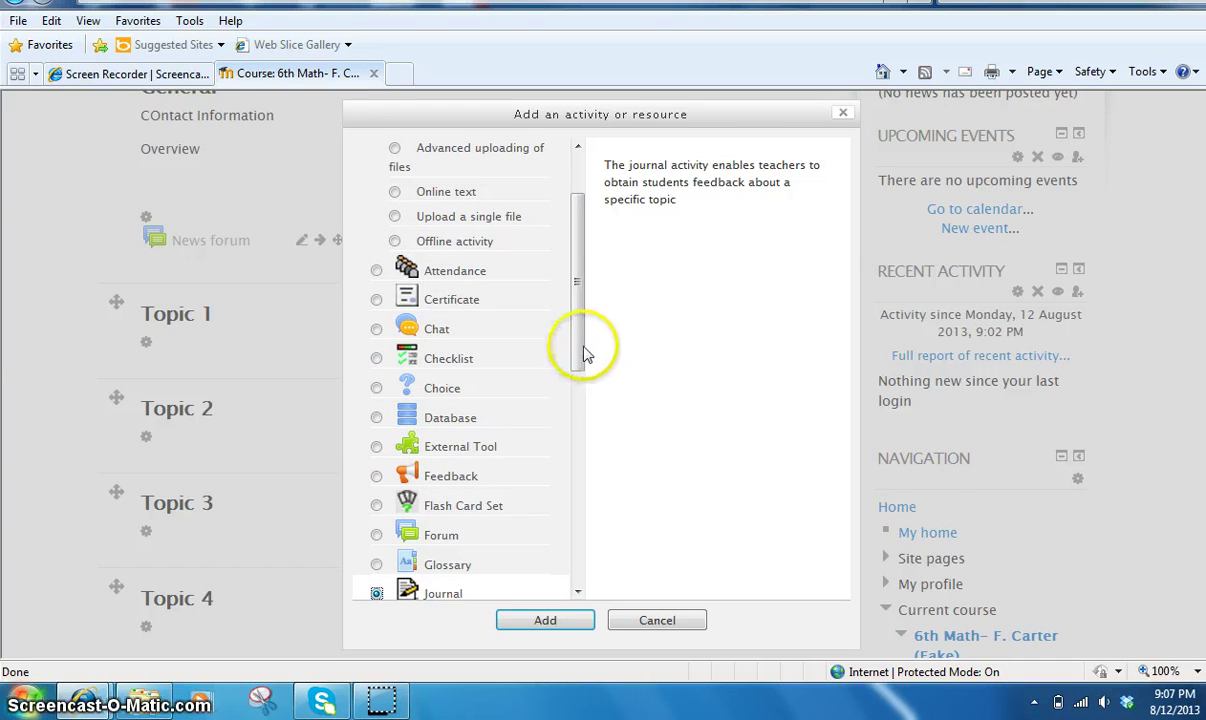
click(573, 343)
drag(573, 343, 566, 500)
click(520, 222)
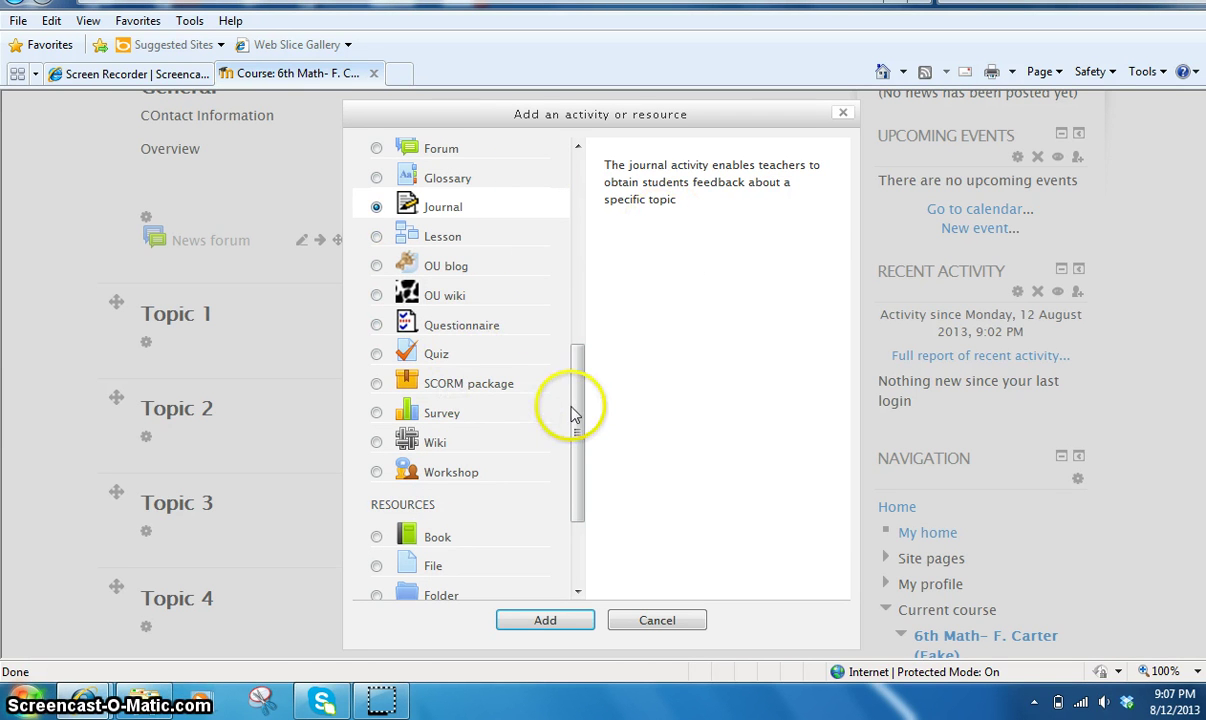
drag(565, 406, 571, 493)
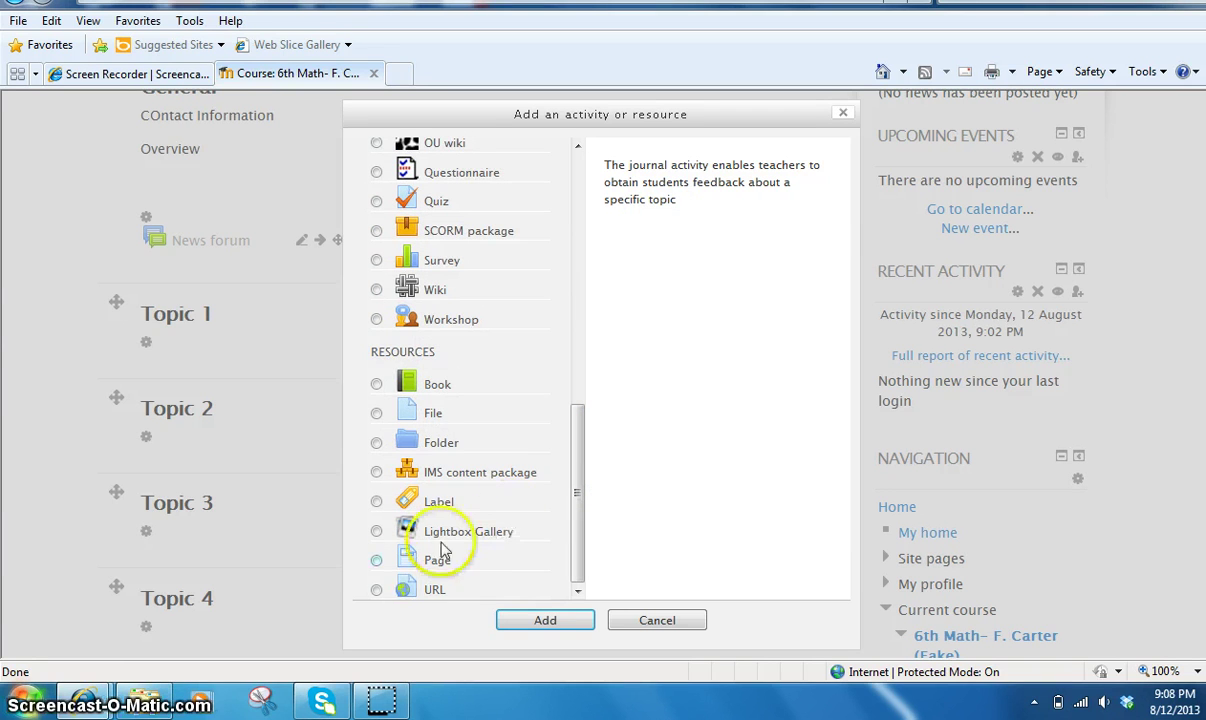
click(377, 413)
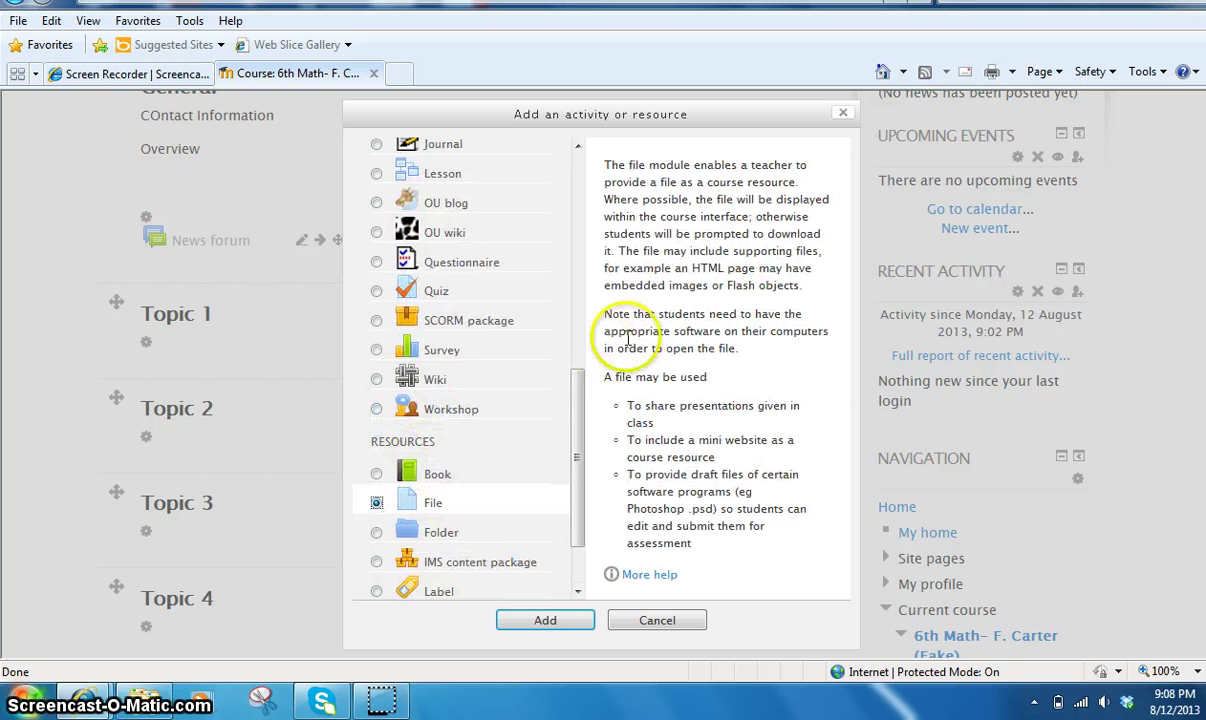
drag(573, 519, 571, 557)
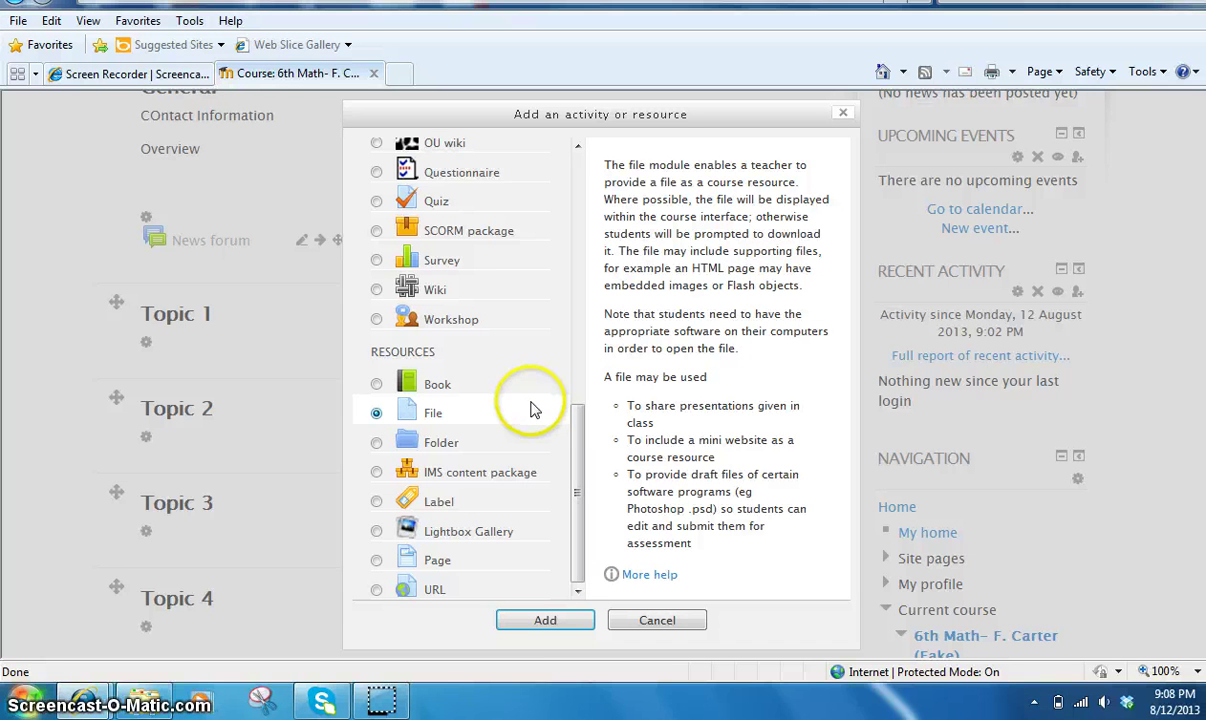
Add a URL resource to the General section, with the name "Textbook" and the description "Math textbook".
click(376, 590)
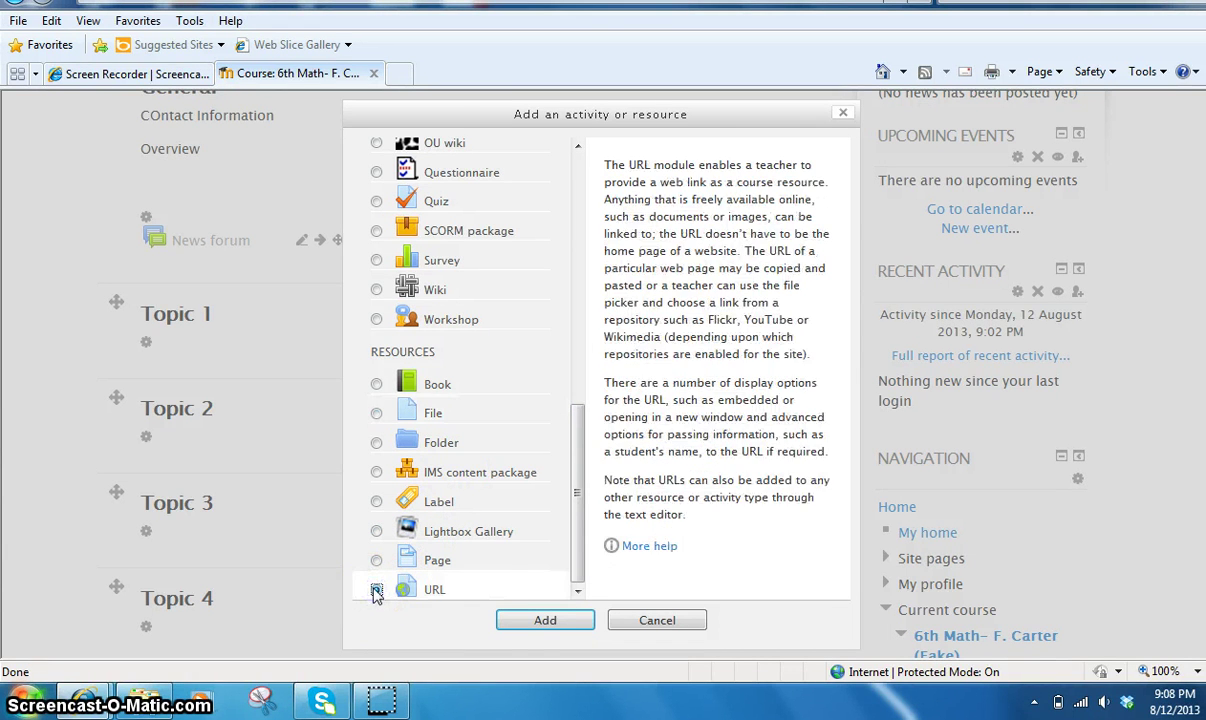
click(532, 622)
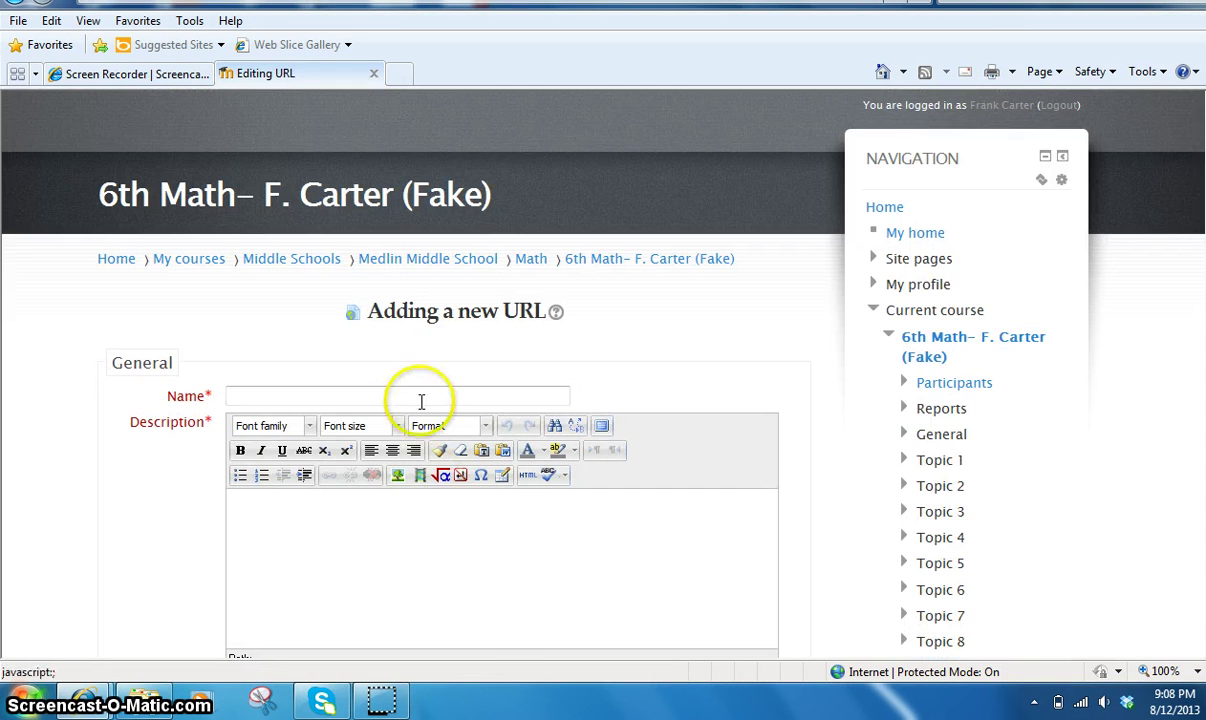
click(460, 392)
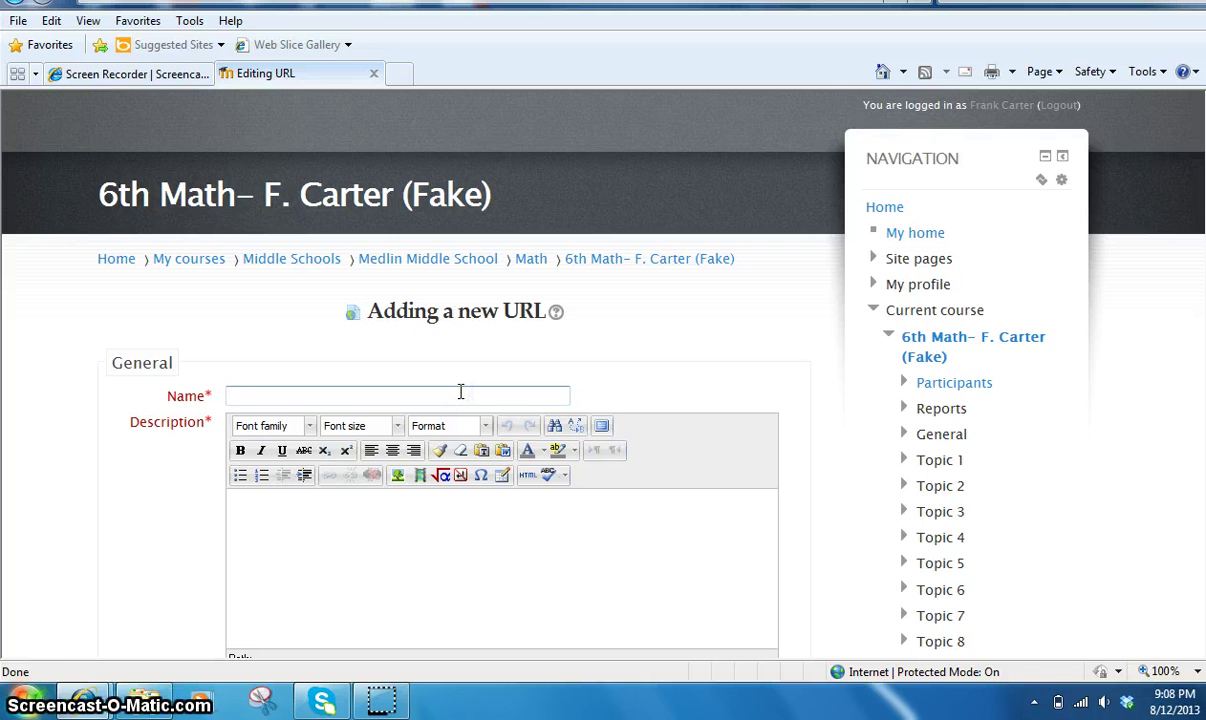
text(Textbook)
click(323, 562)
text(Math t)
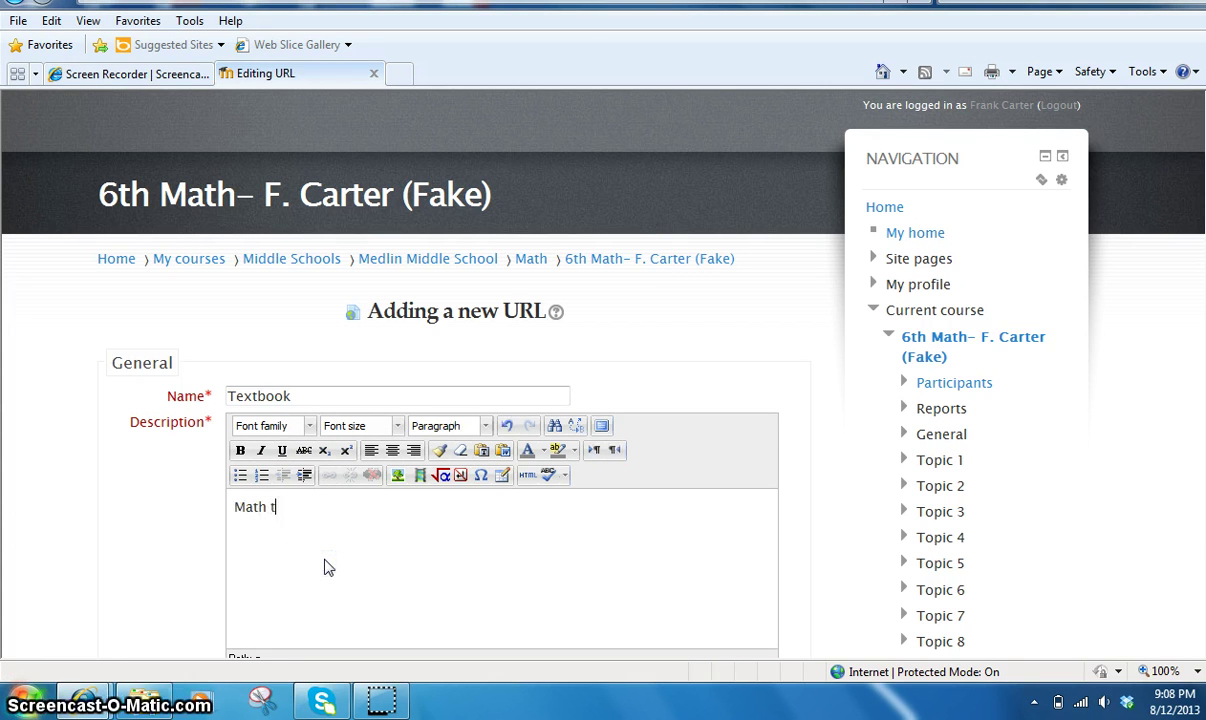
text(extbook)
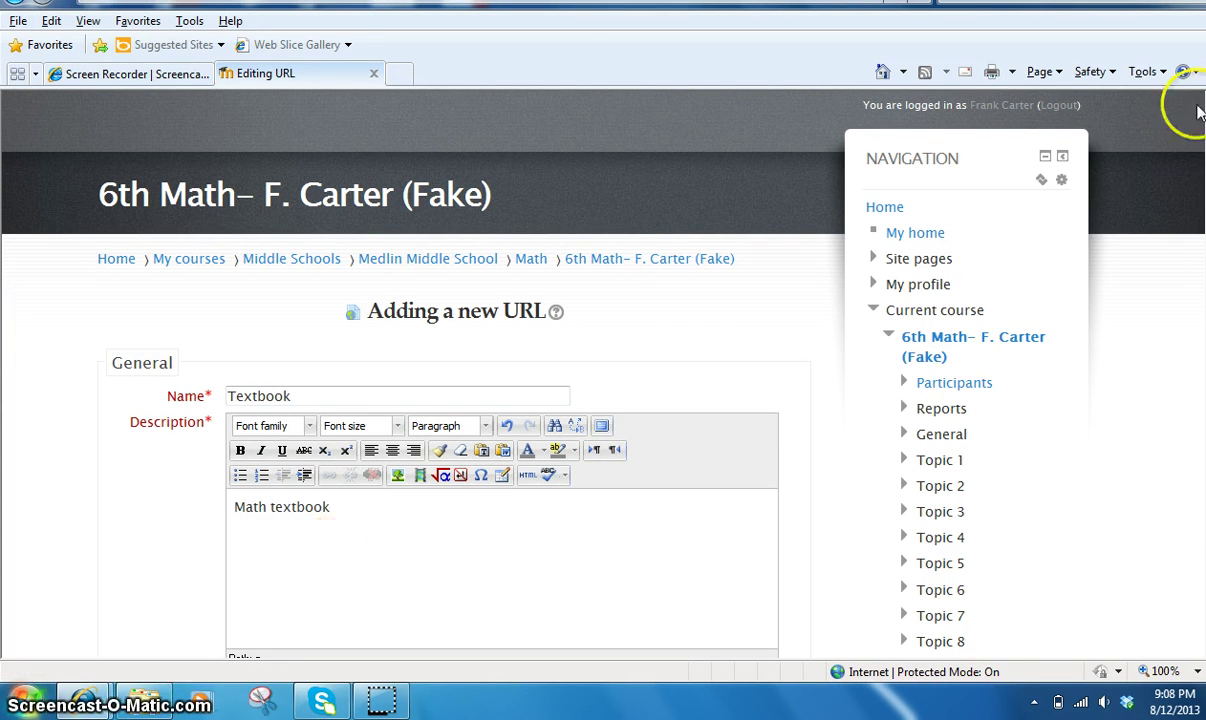
scroll(643, 291, down, 5)
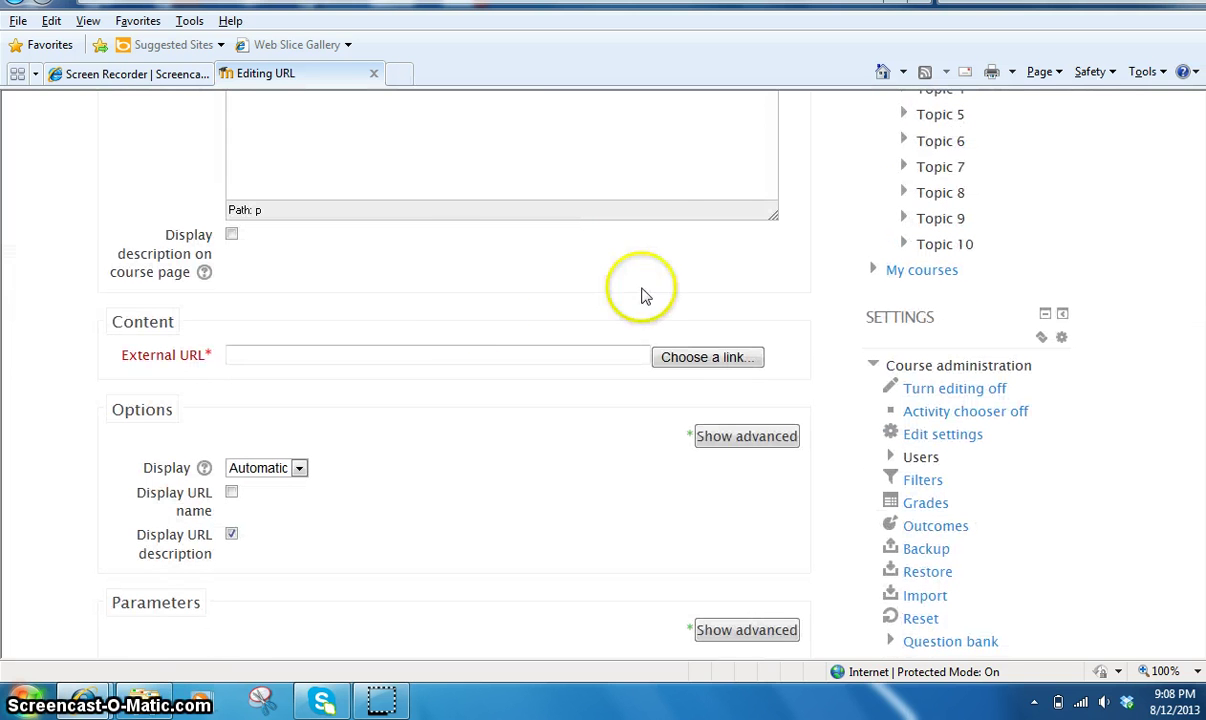
click(455, 350)
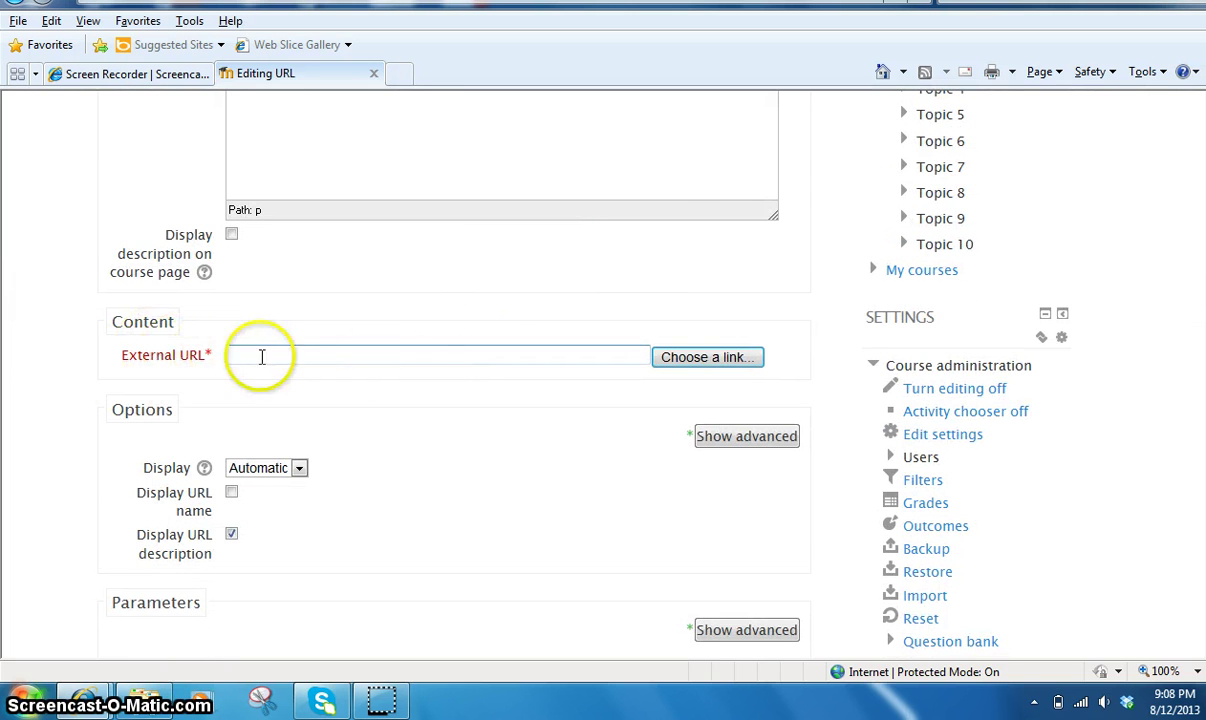
text(ww.)
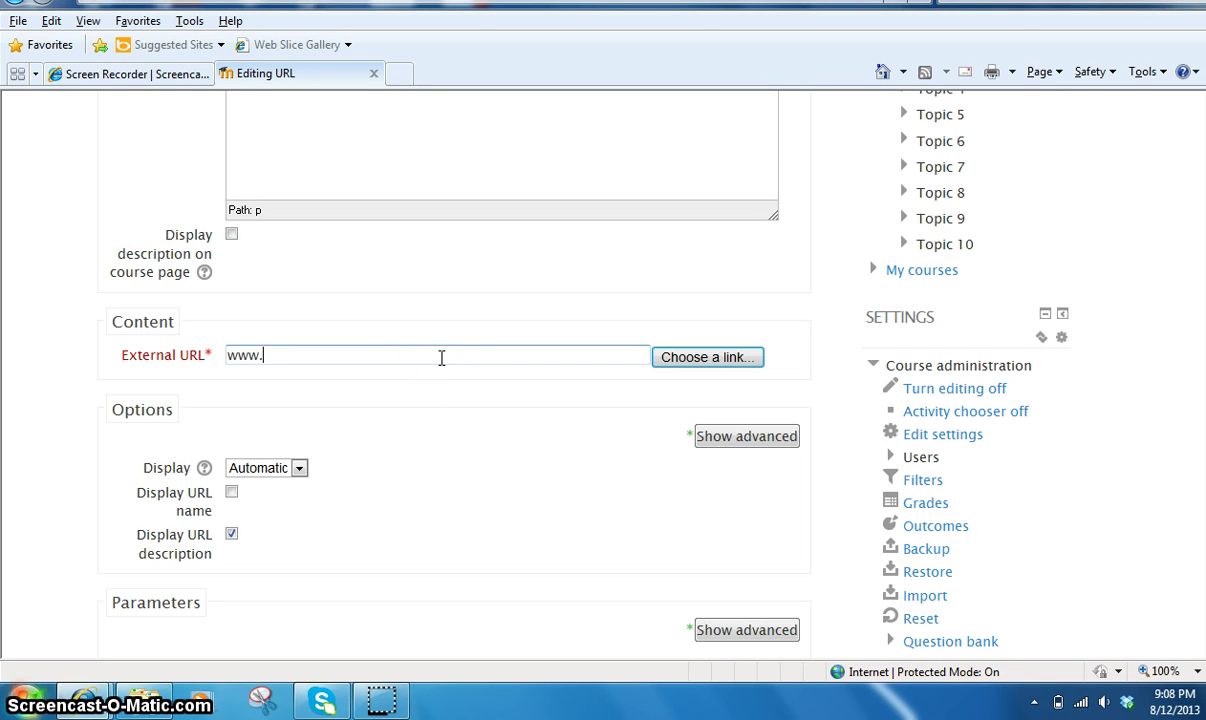
text(textbook.com)
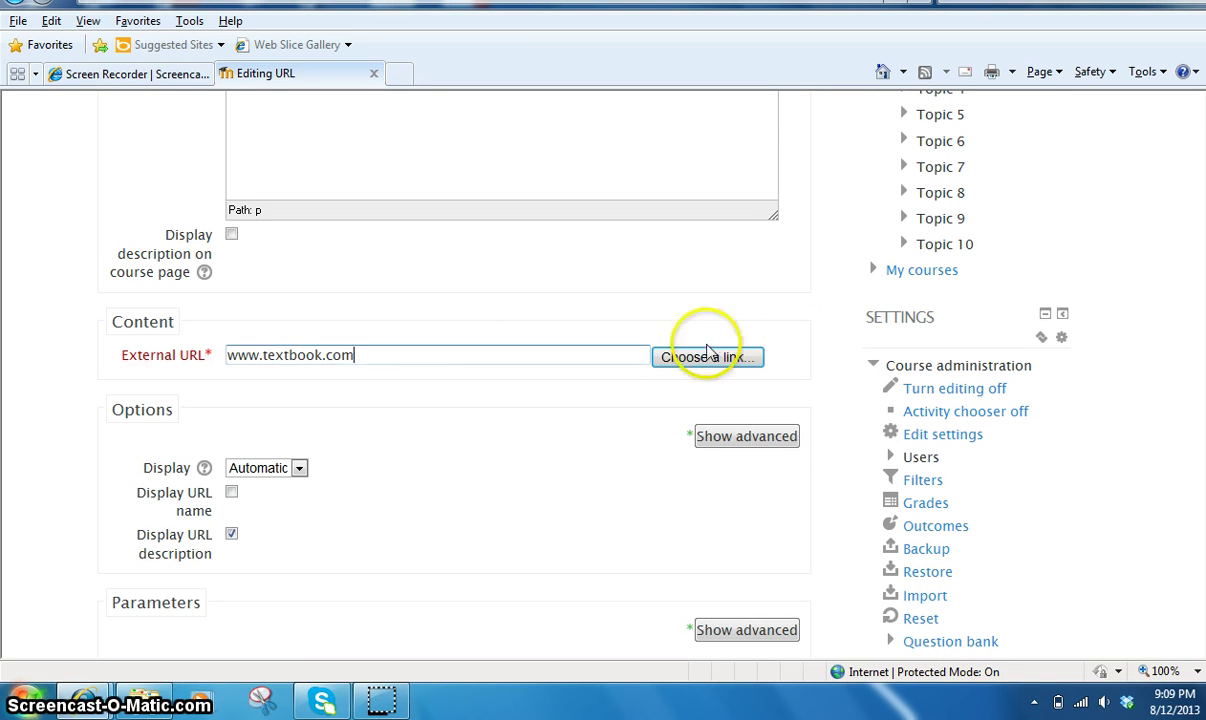
Disable the display of the URL description, then save the Textbook resource and return to the course.
scroll(600, 300, down, 3)
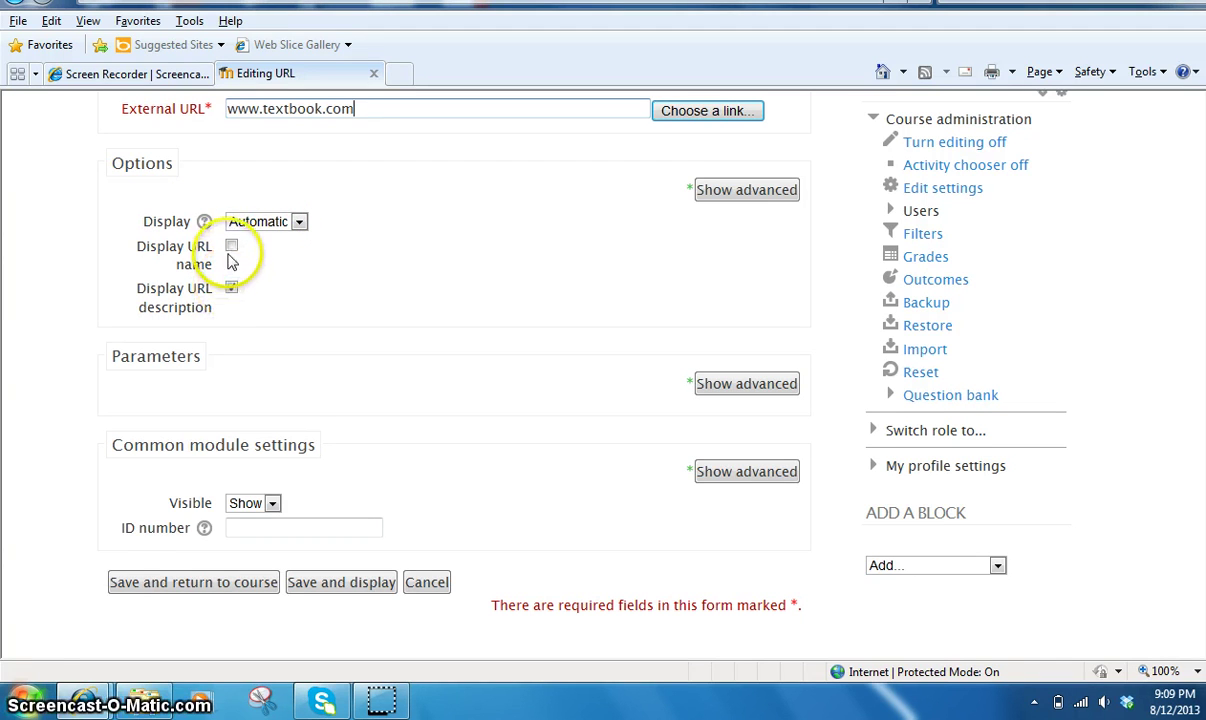
click(231, 289)
click(195, 584)
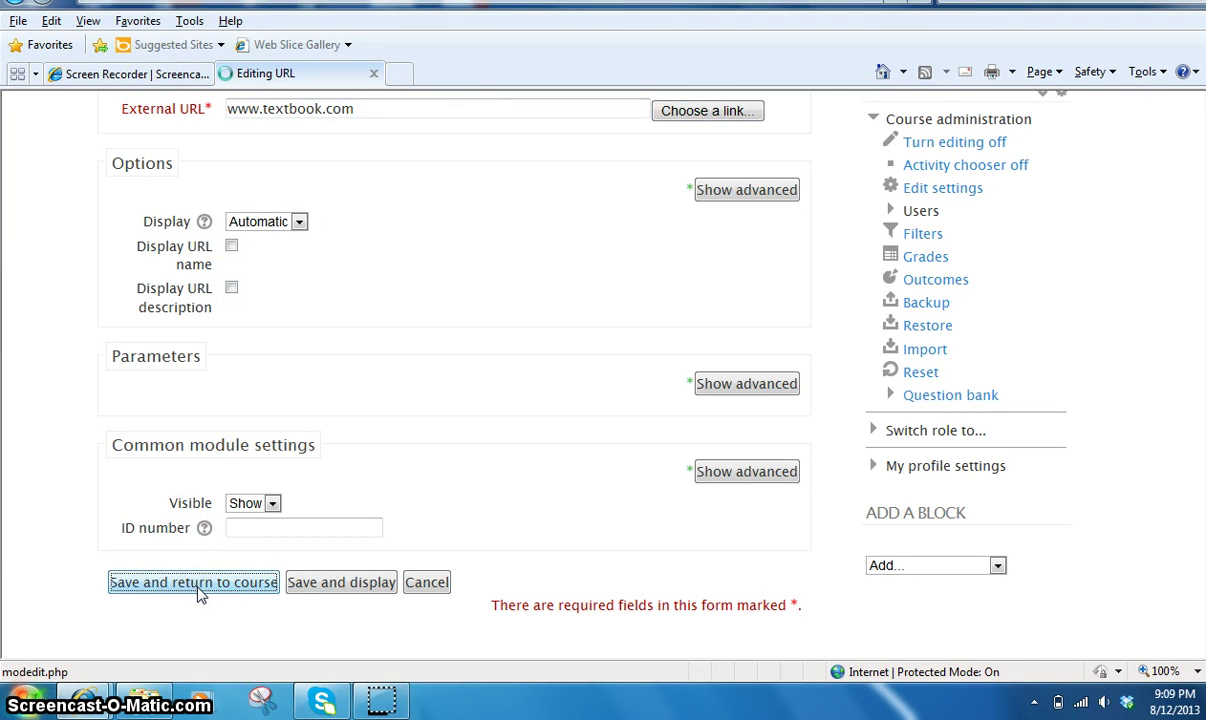
click(204, 588)
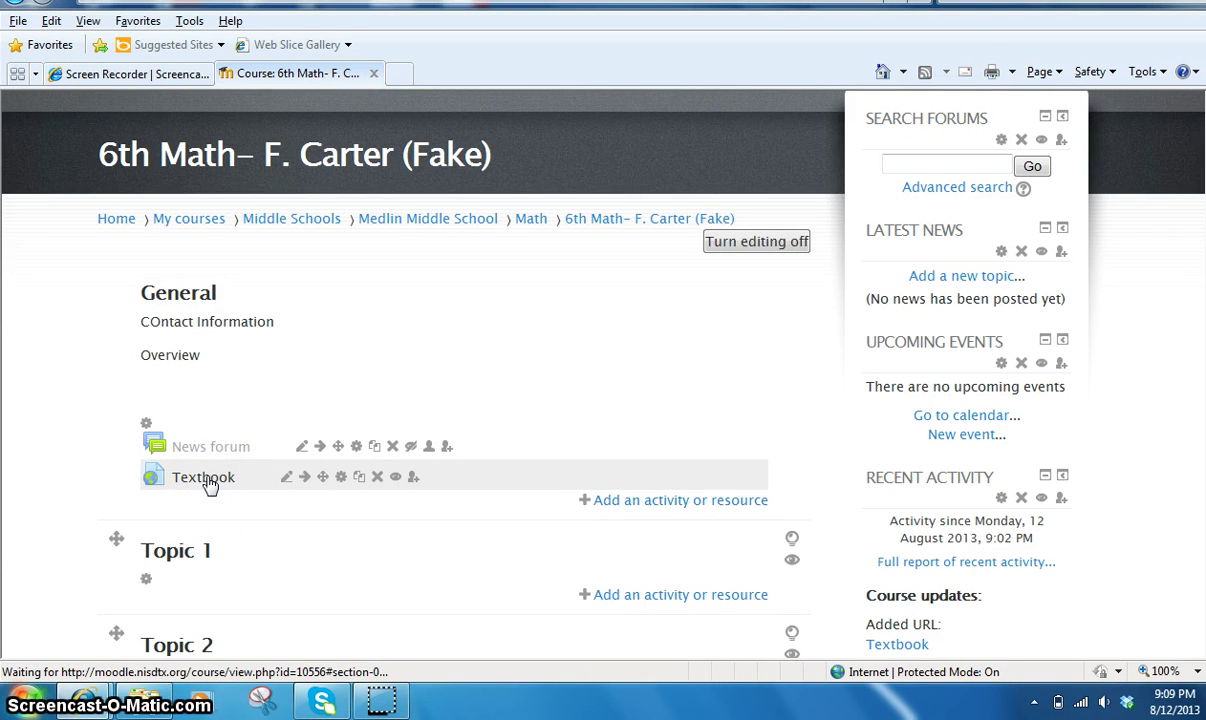
Indent the Textbook link one level in the General section.
click(287, 484)
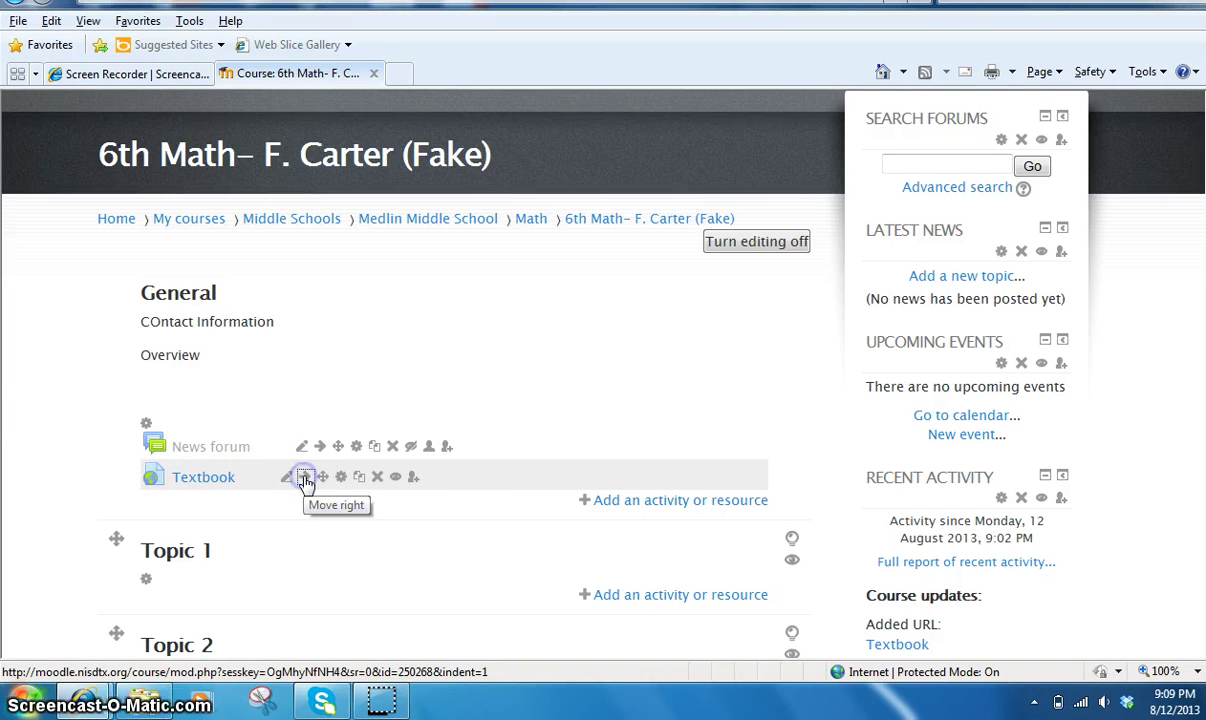
click(305, 478)
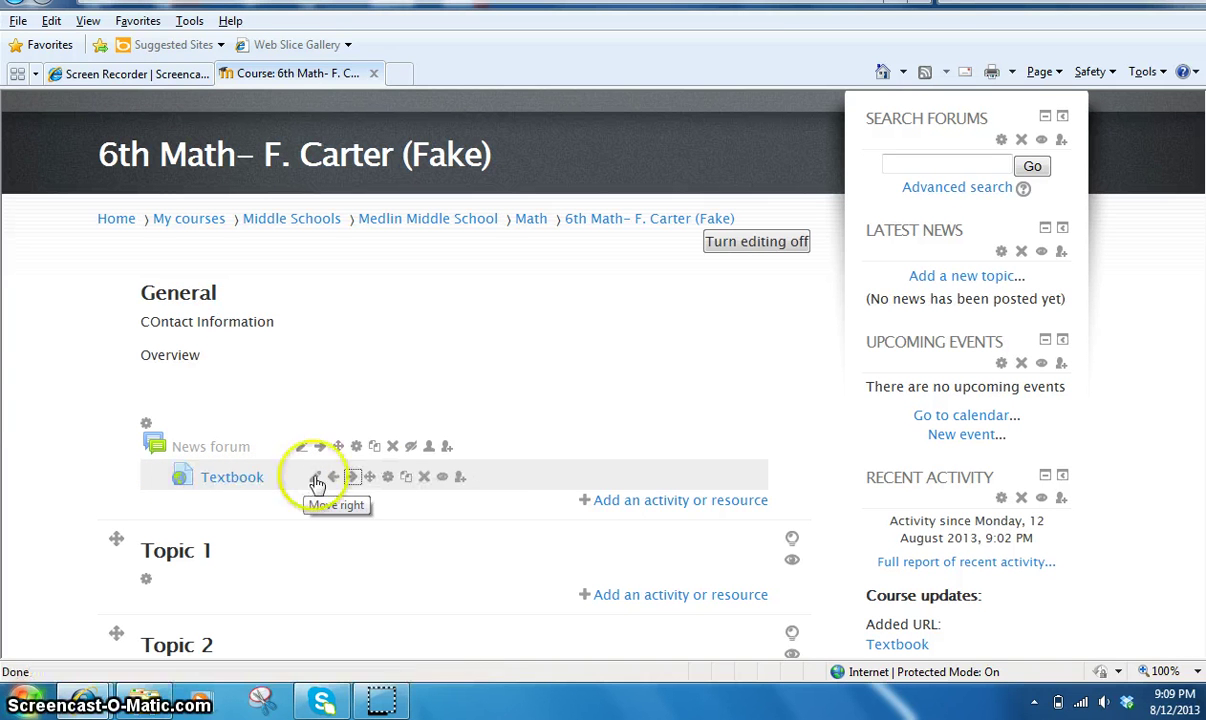
mouse_move(368, 475)
mouse_down()
mouse_move(366, 431)
mouse_move(355, 565)
mouse_move(358, 475)
mouse_up()
click(389, 480)
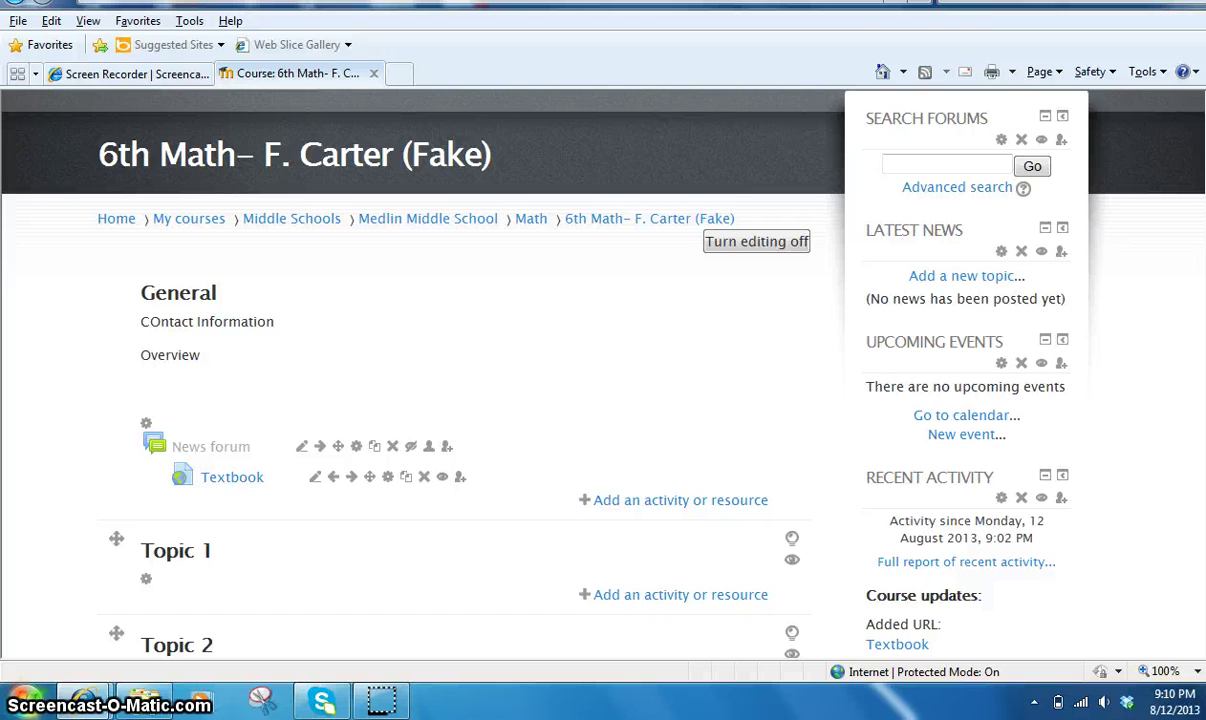
View Topic 1's section settings, return to the course page and look over the topic sections.
scroll(420, 380, down, 3)
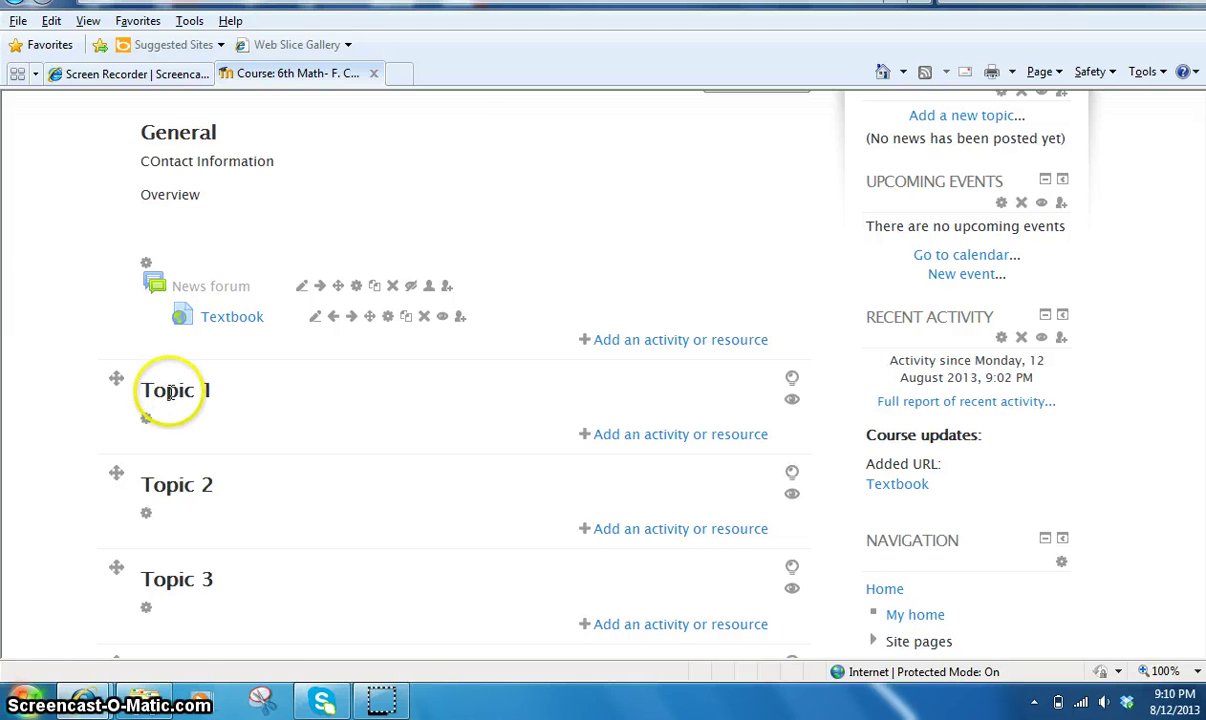
click(146, 418)
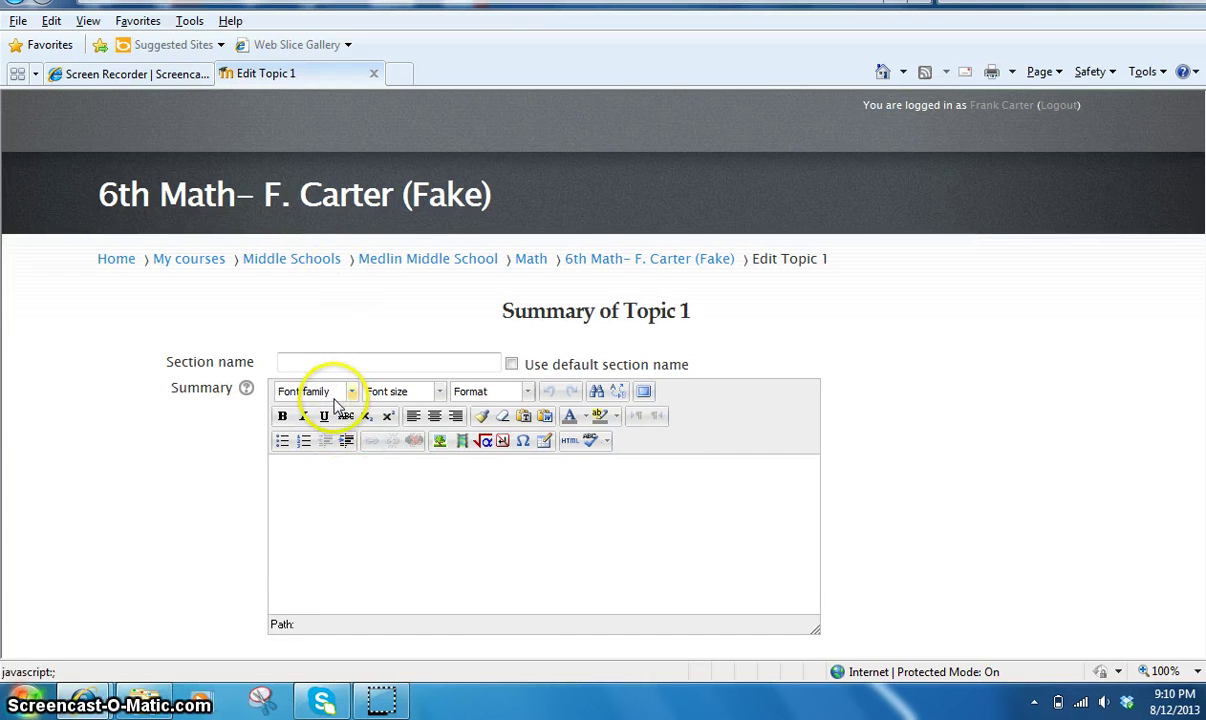
click(639, 262)
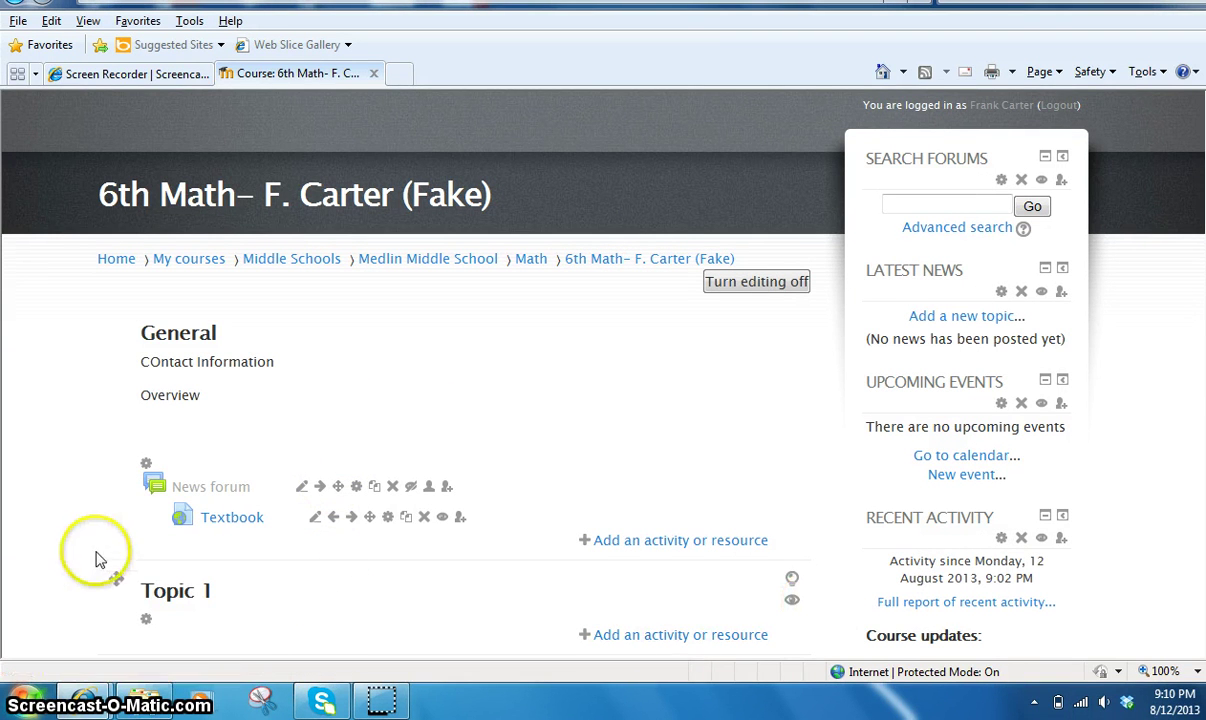
drag(115, 579, 250, 600)
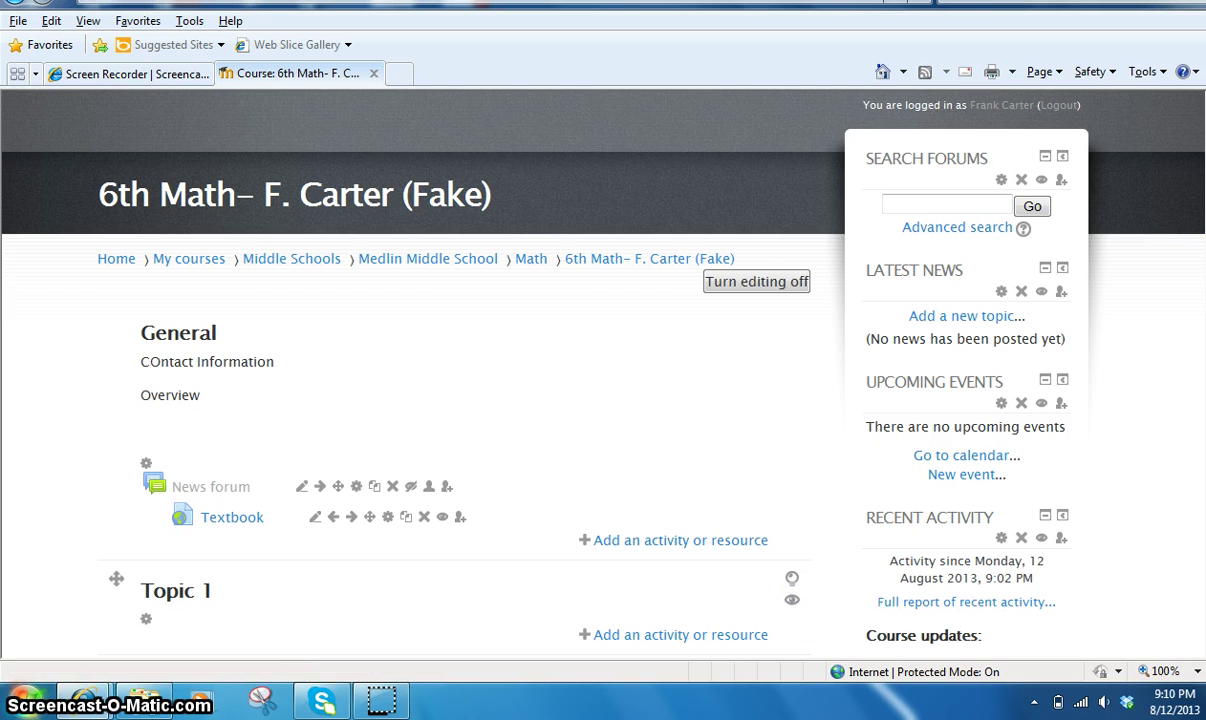
scroll(518, 378, down, 5)
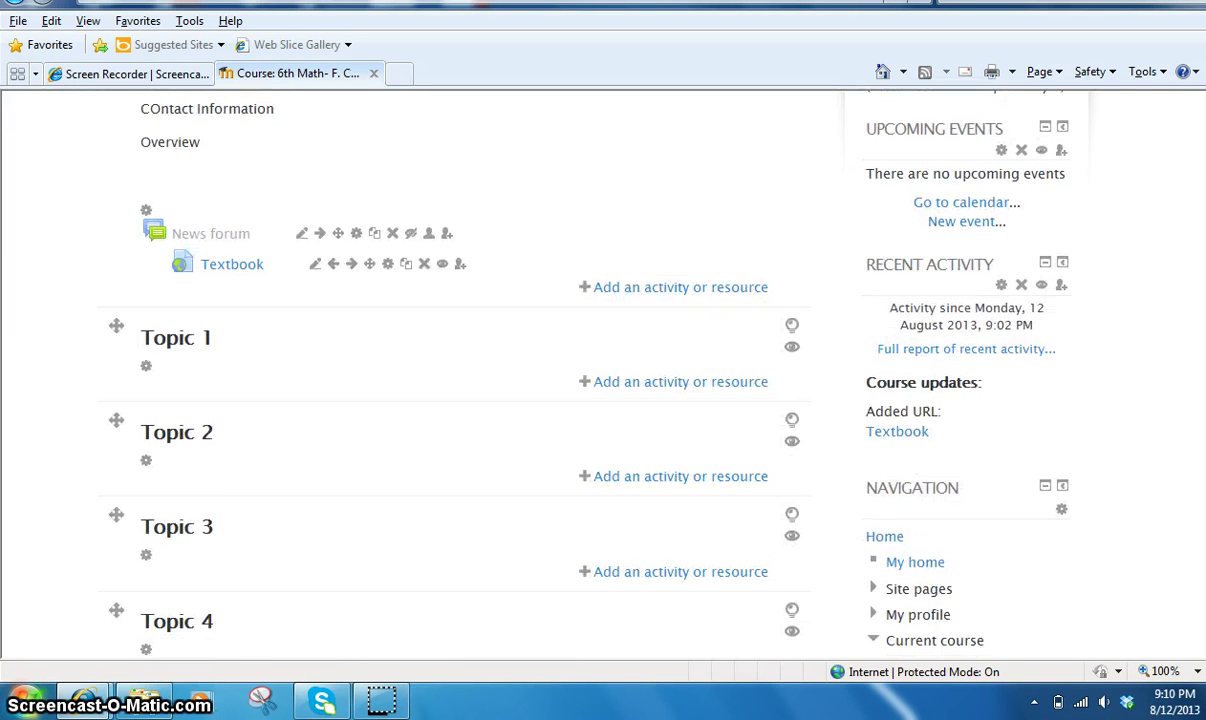
scroll(513, 378, down, 1)
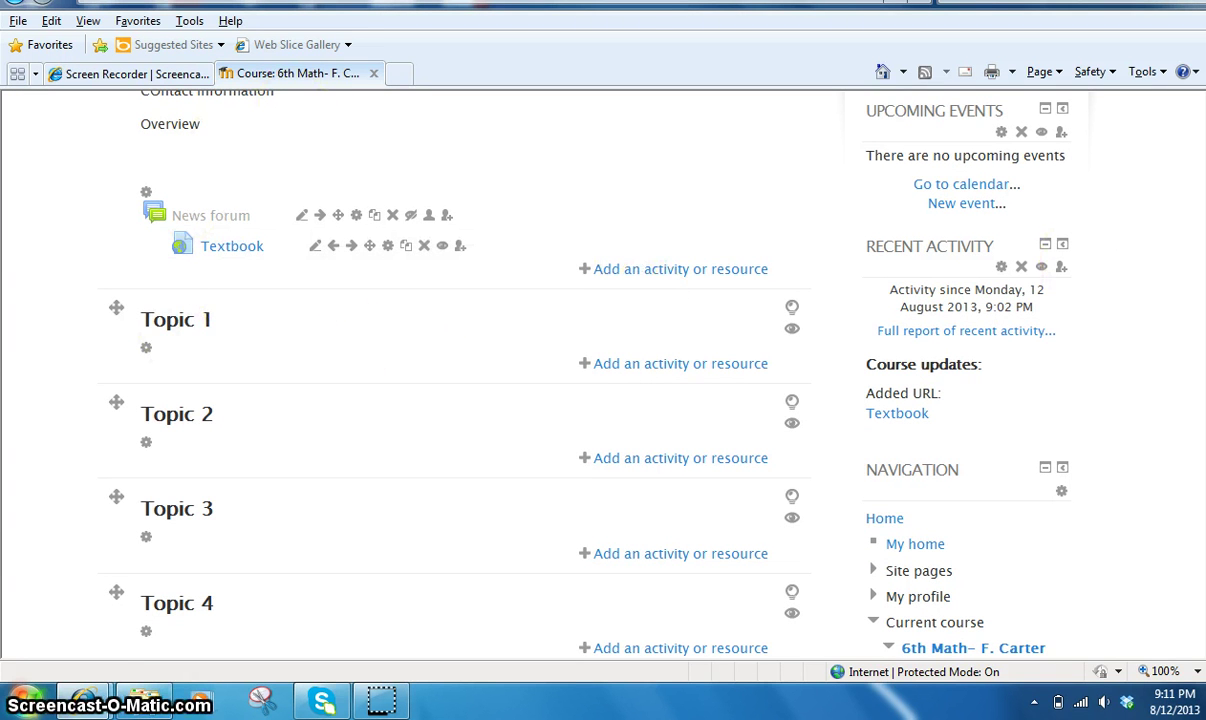
Delete the Search forums and Latest news blocks from the course page.
scroll(450, 380, up, 3)
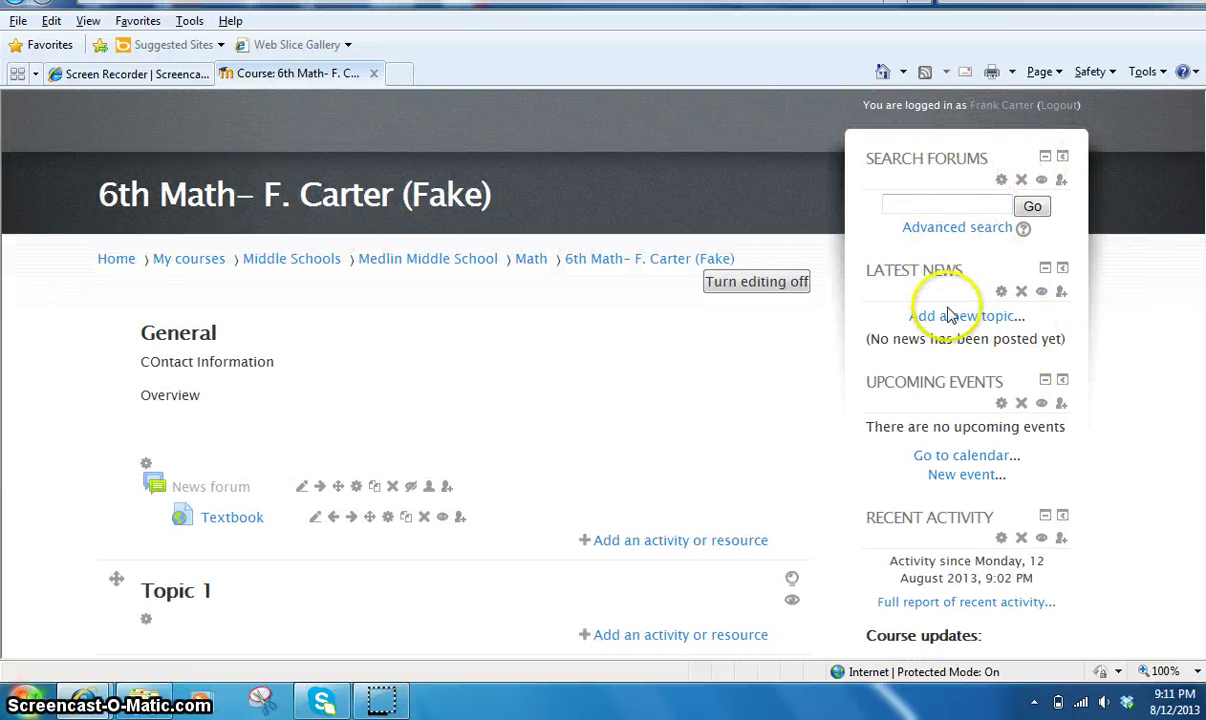
click(1021, 180)
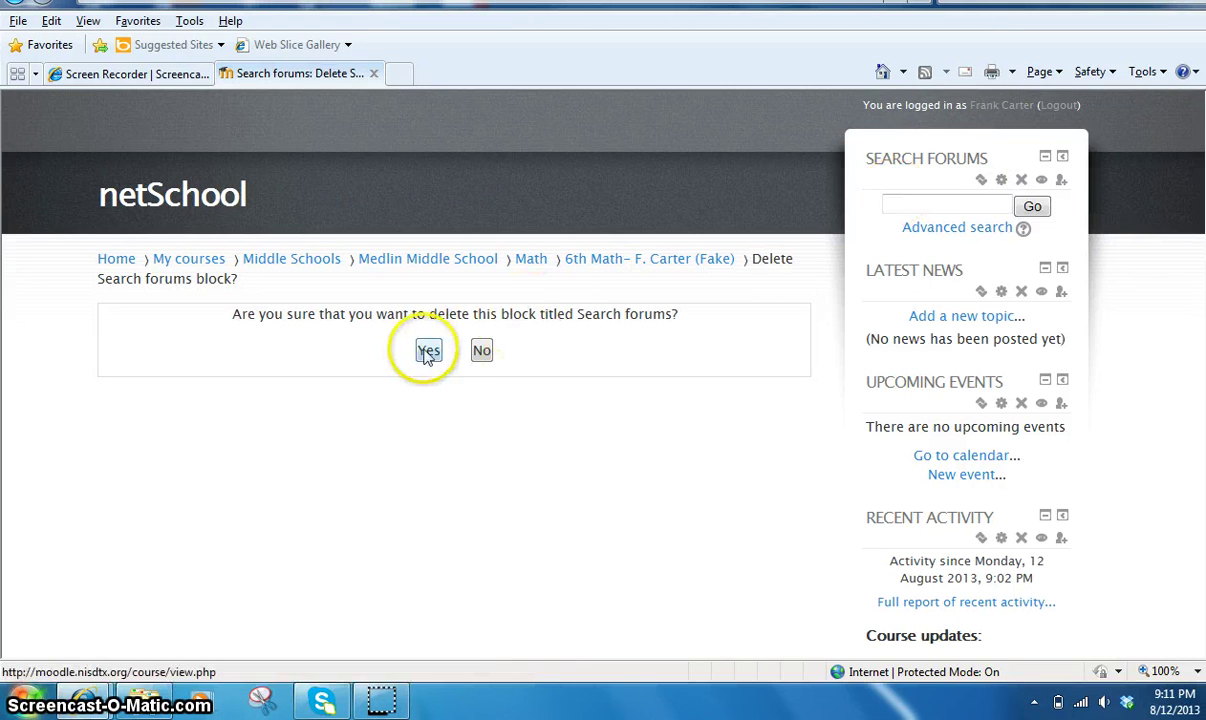
click(427, 350)
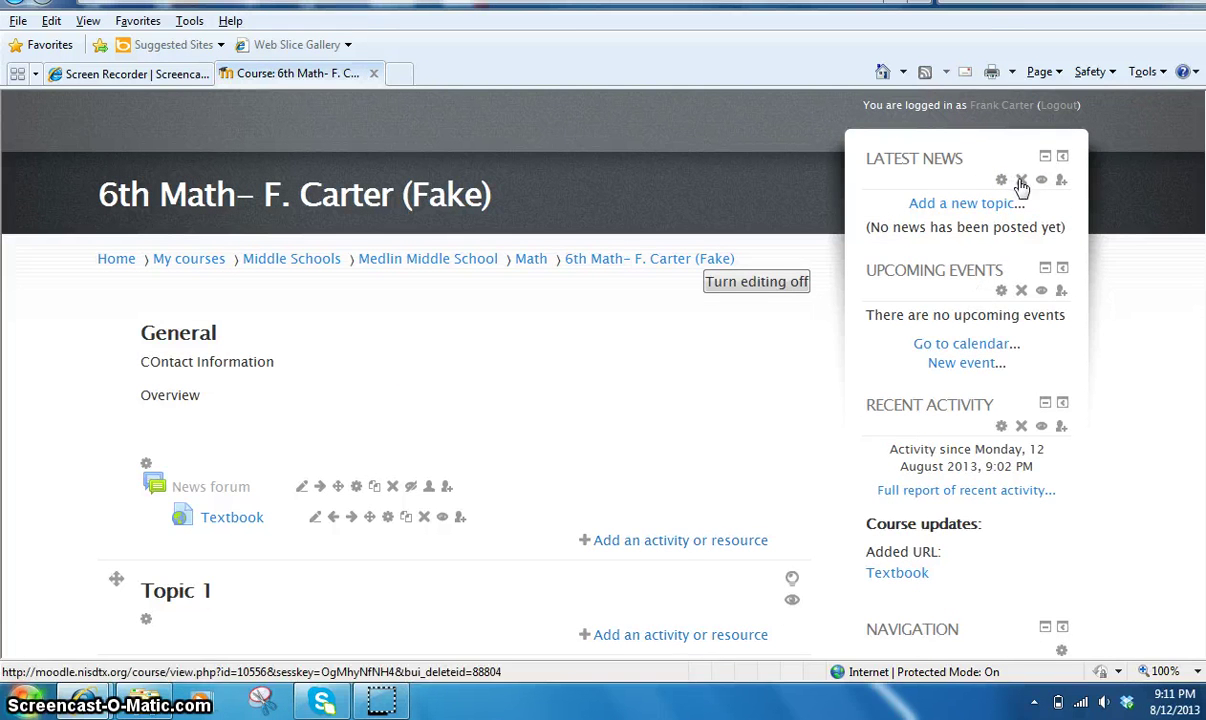
click(1021, 180)
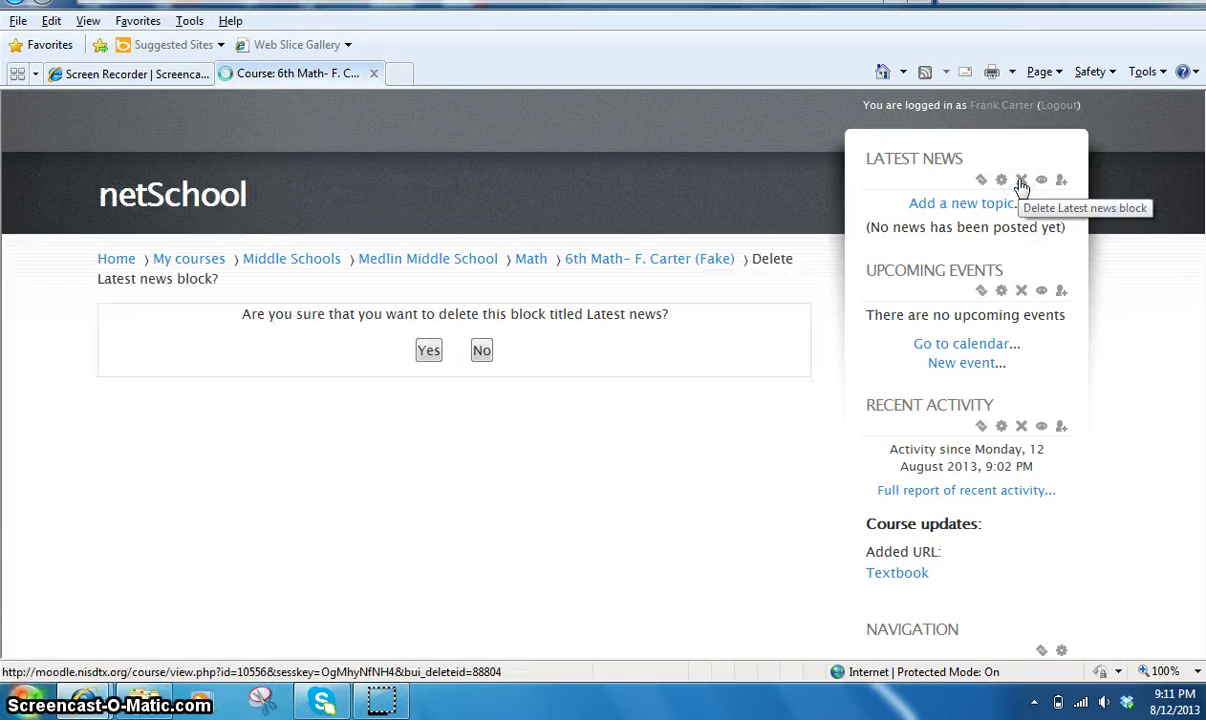
click(428, 352)
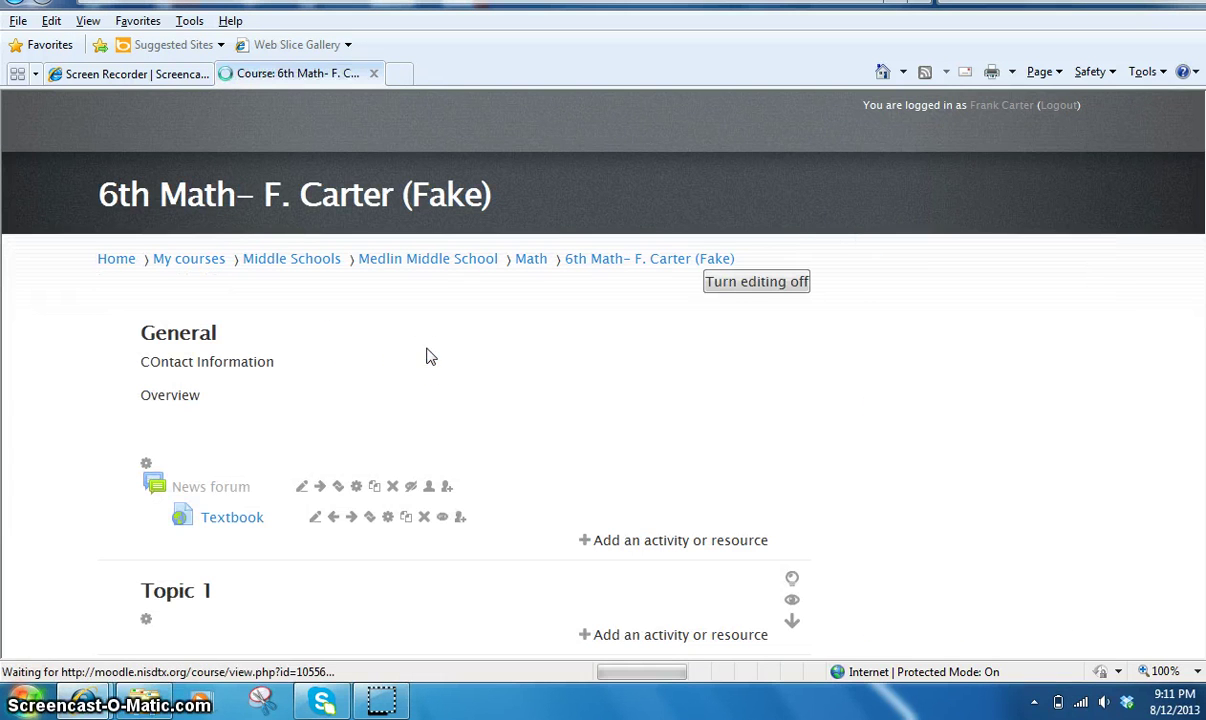
Delete the Recent activity block from the course page and confirm the deletion.
click(1055, 256)
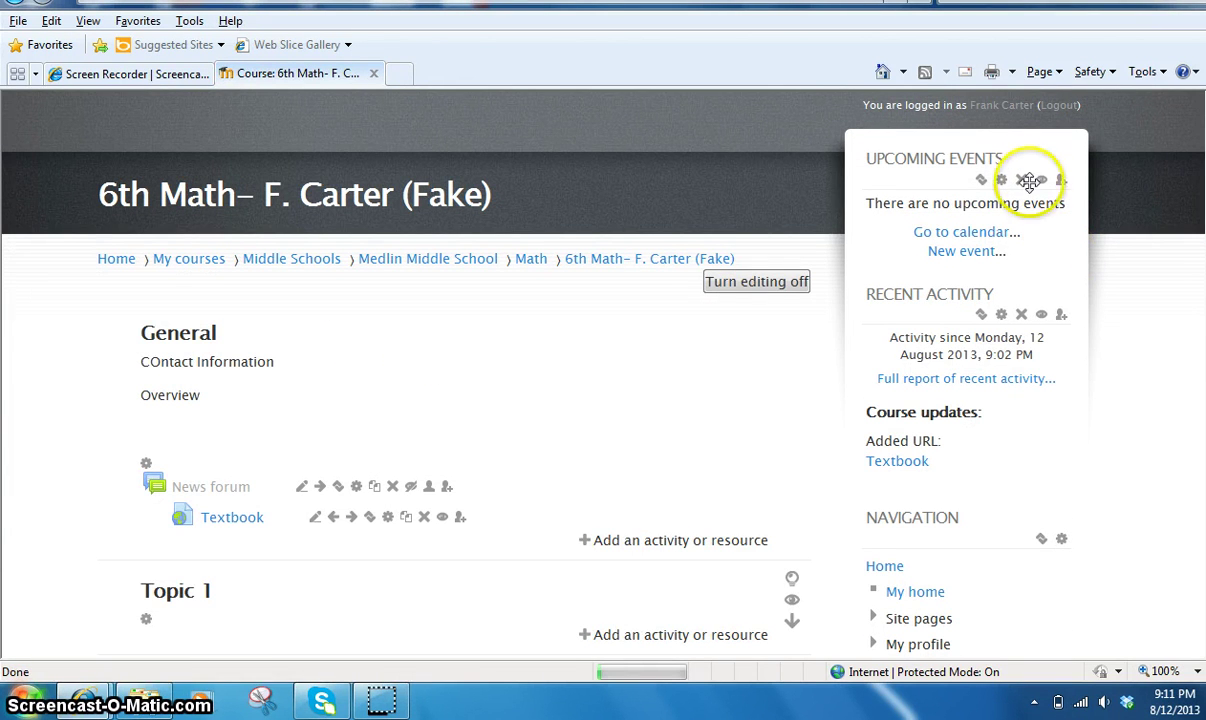
click(1022, 316)
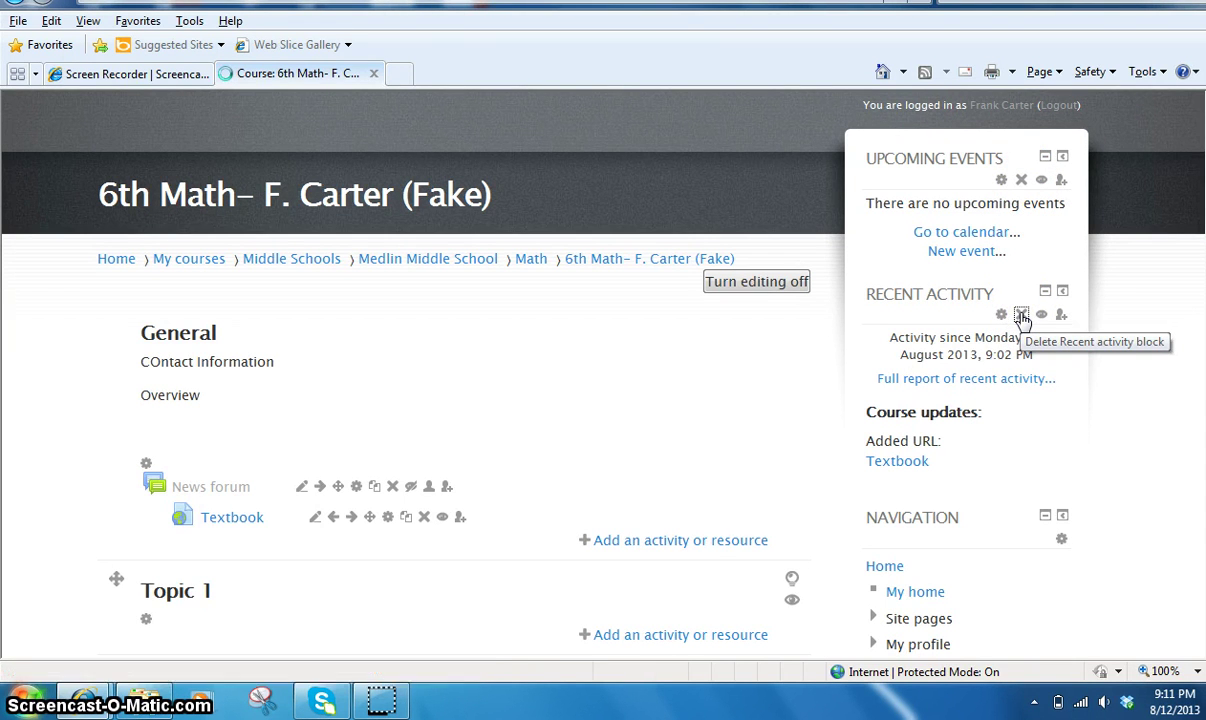
click(429, 352)
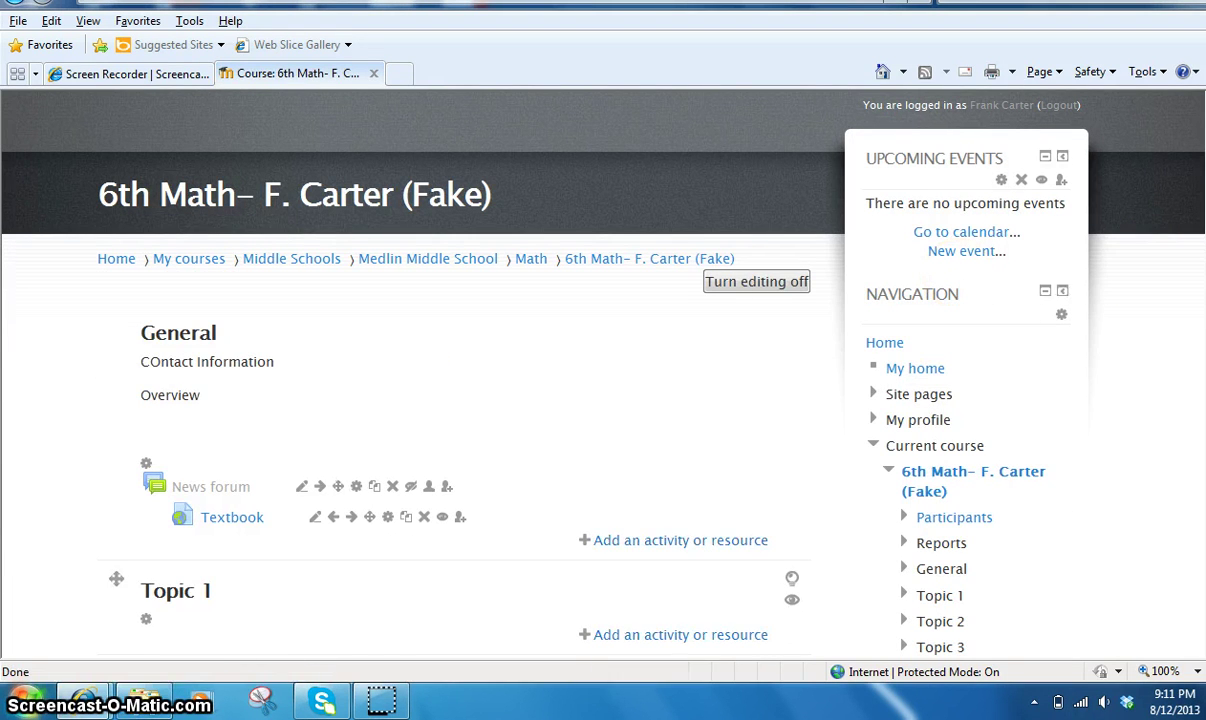
Add a Calendar block to the course page.
scroll(568, 370, down, 2)
scroll(568, 370, up, 2)
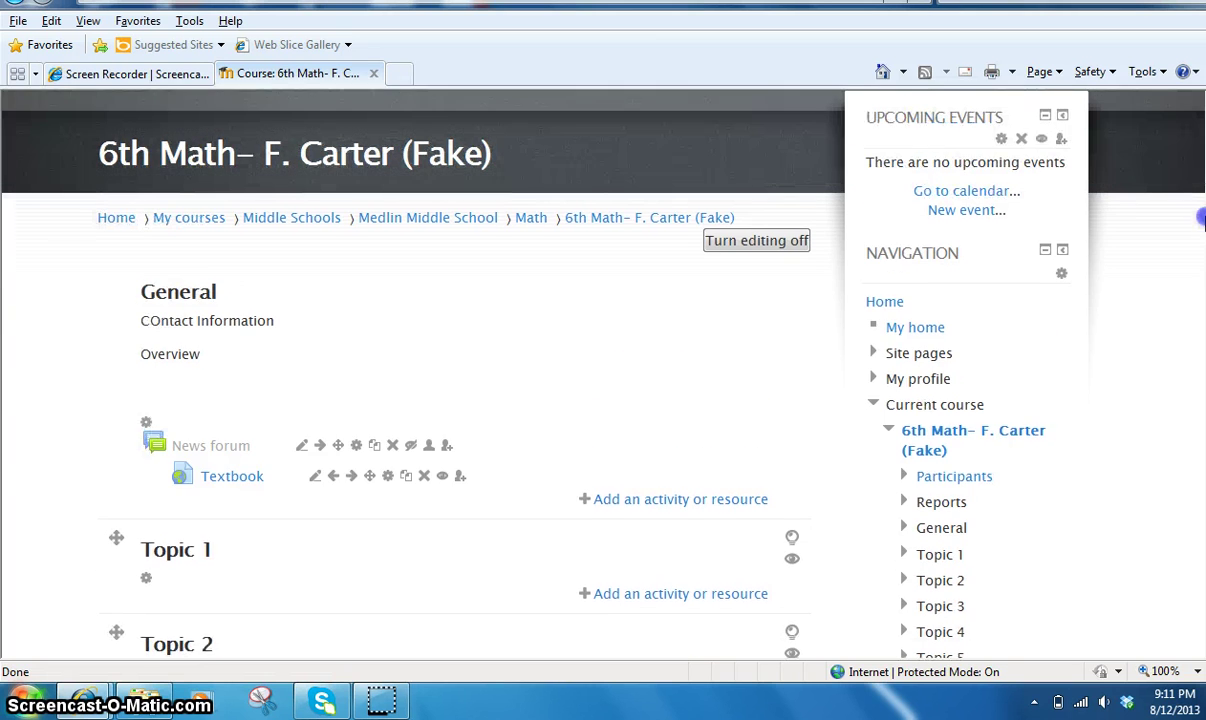
scroll(568, 370, down, 5)
scroll(966, 513, down, 5)
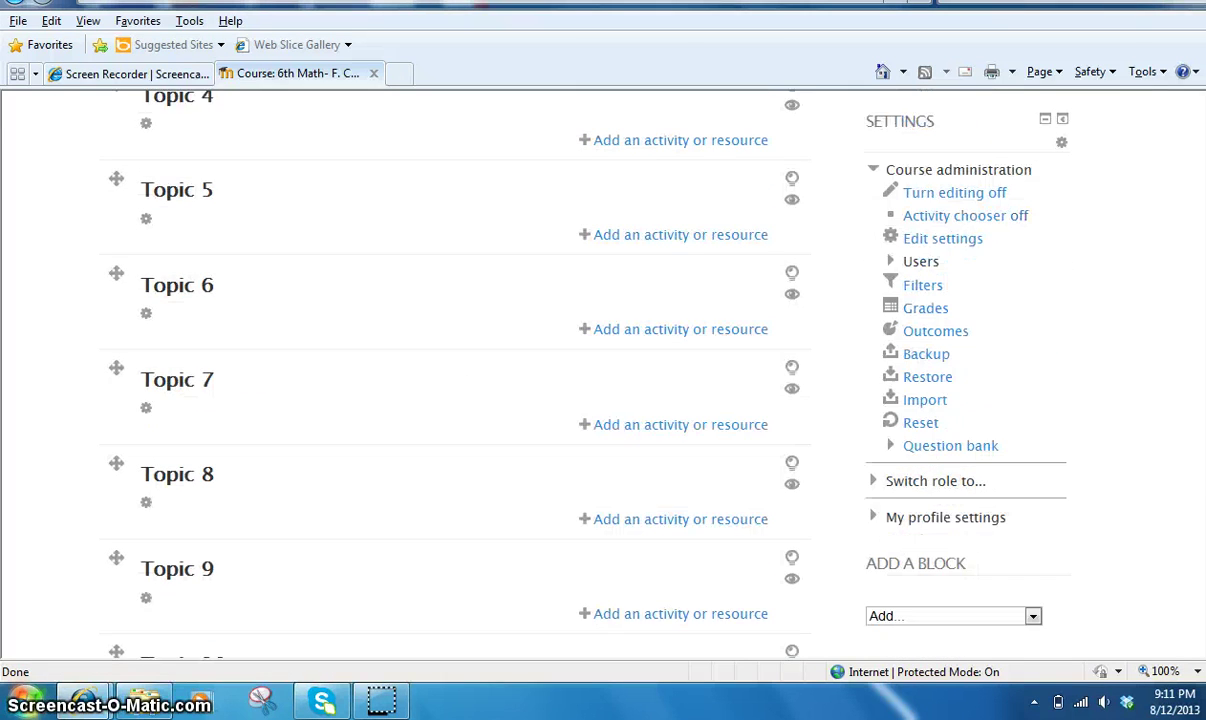
click(944, 576)
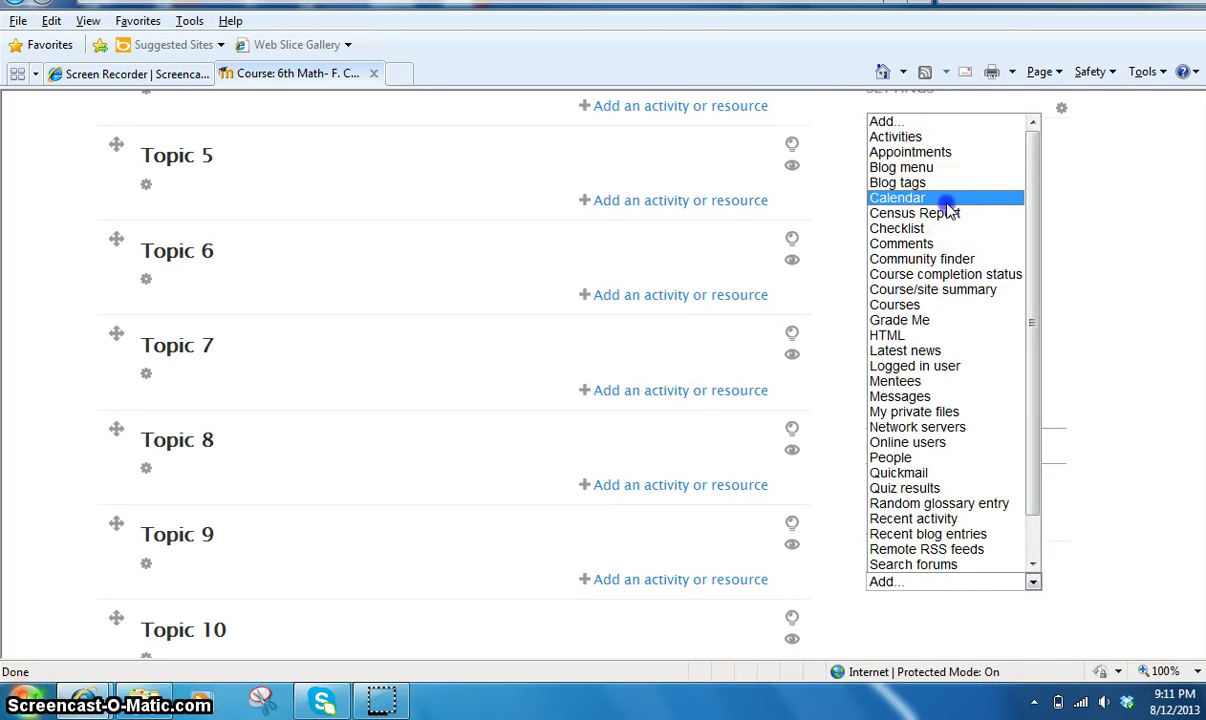
click(878, 199)
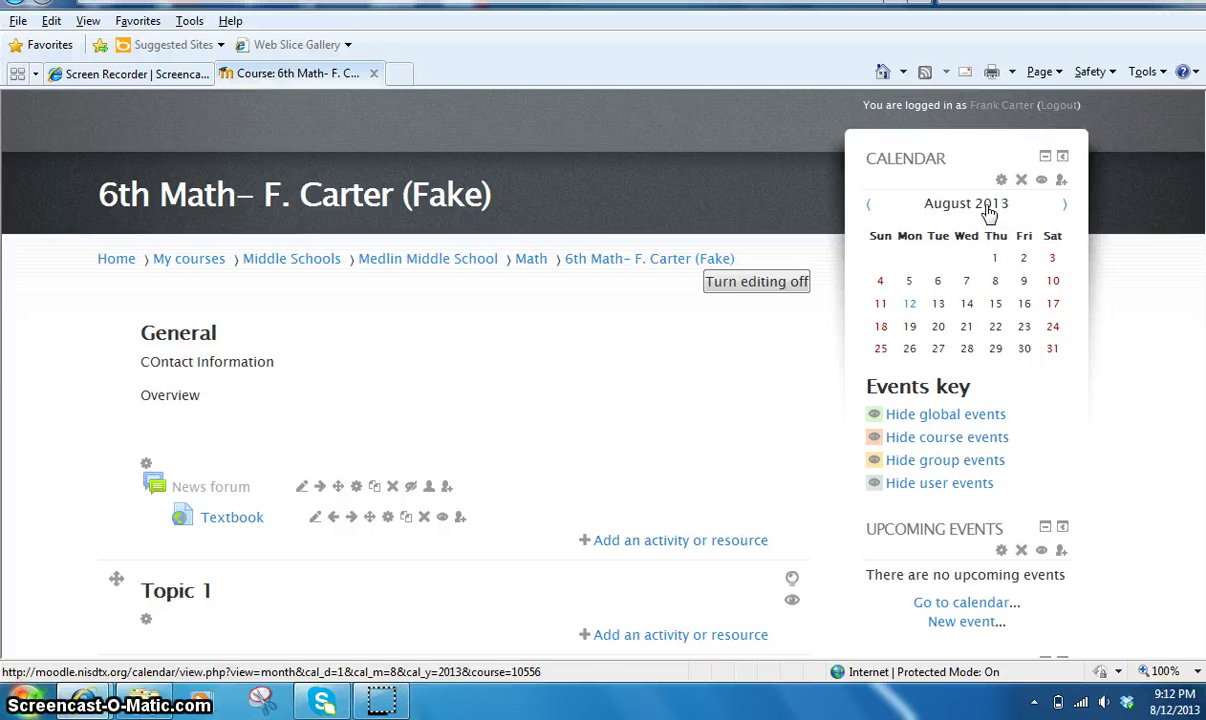
Start a new calendar event of type Course from the August 2013 month view and title it First Day of School.
click(987, 208)
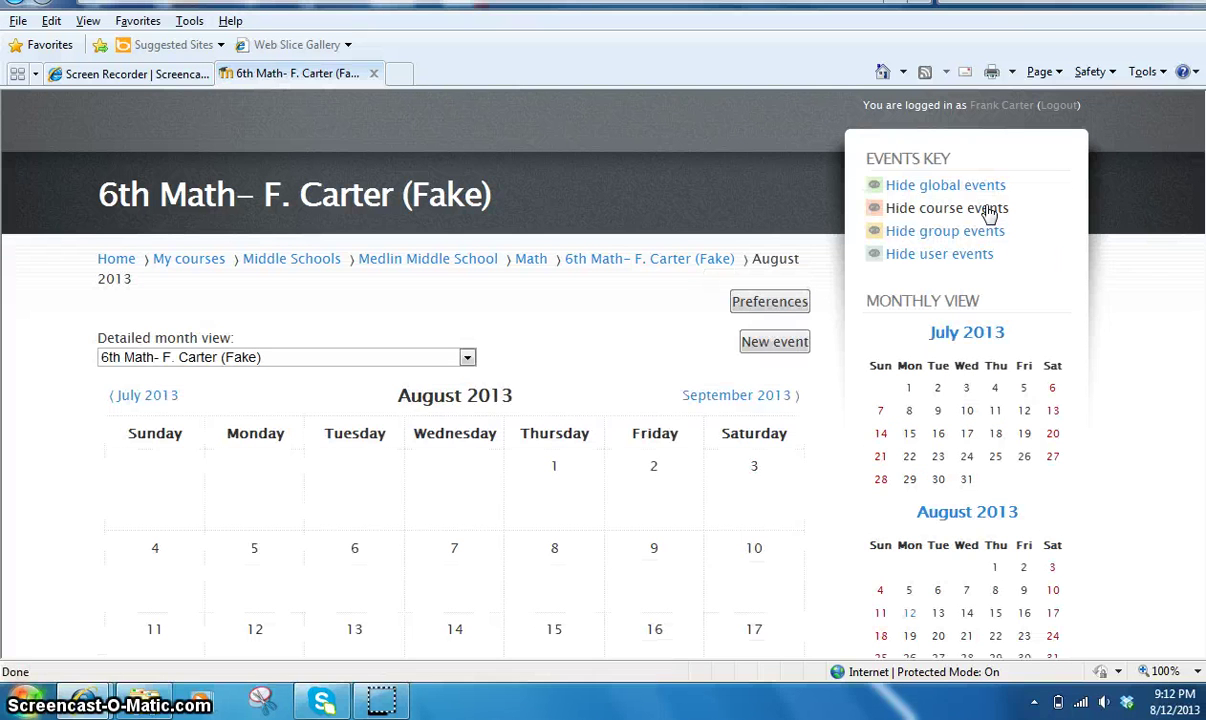
click(780, 347)
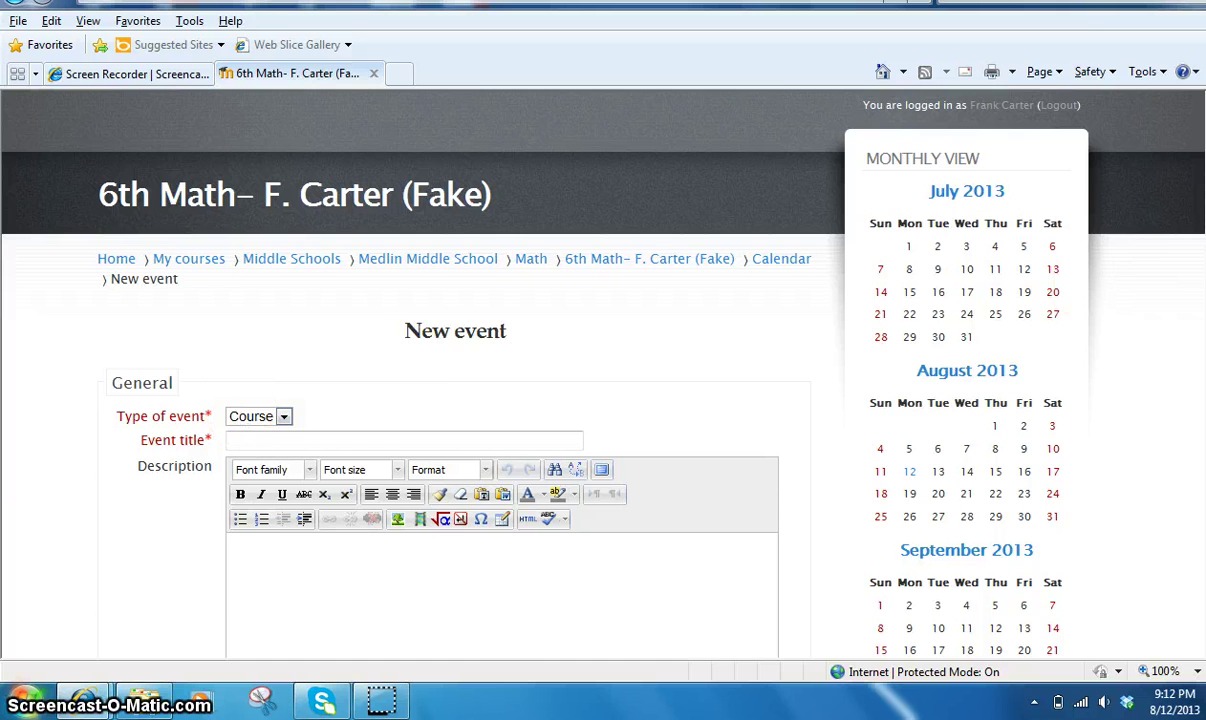
scroll(600, 380, down, 4)
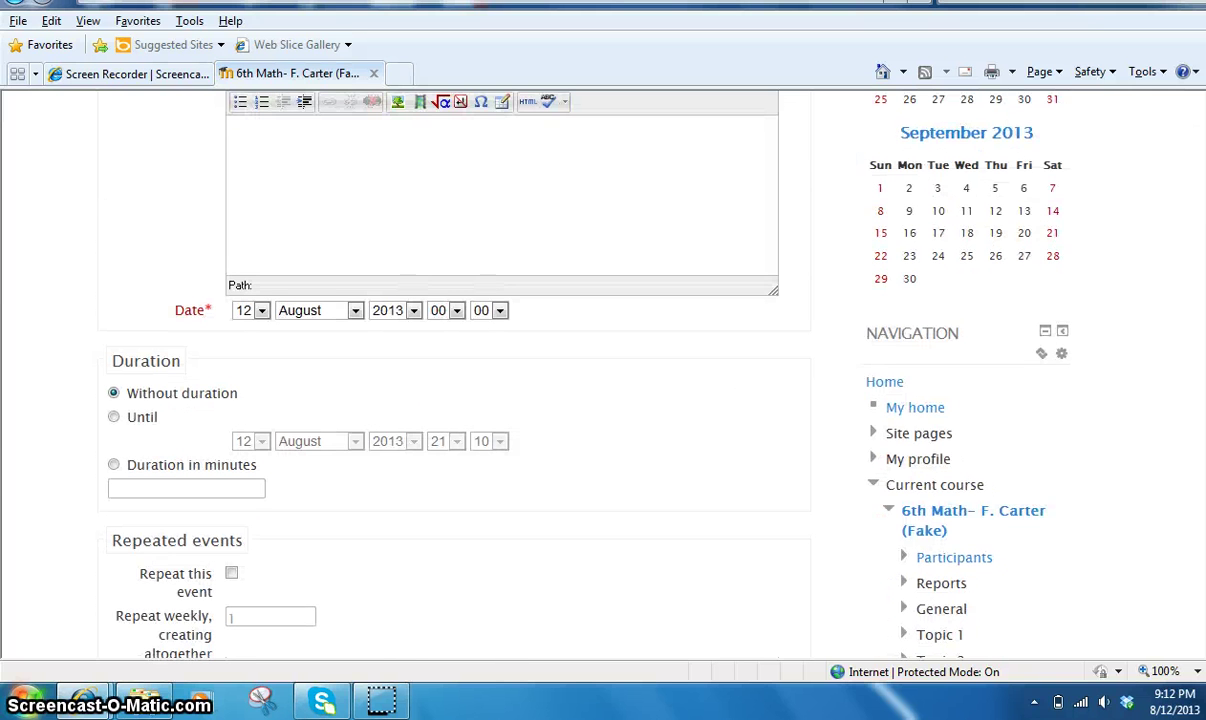
scroll(550, 380, up, 2)
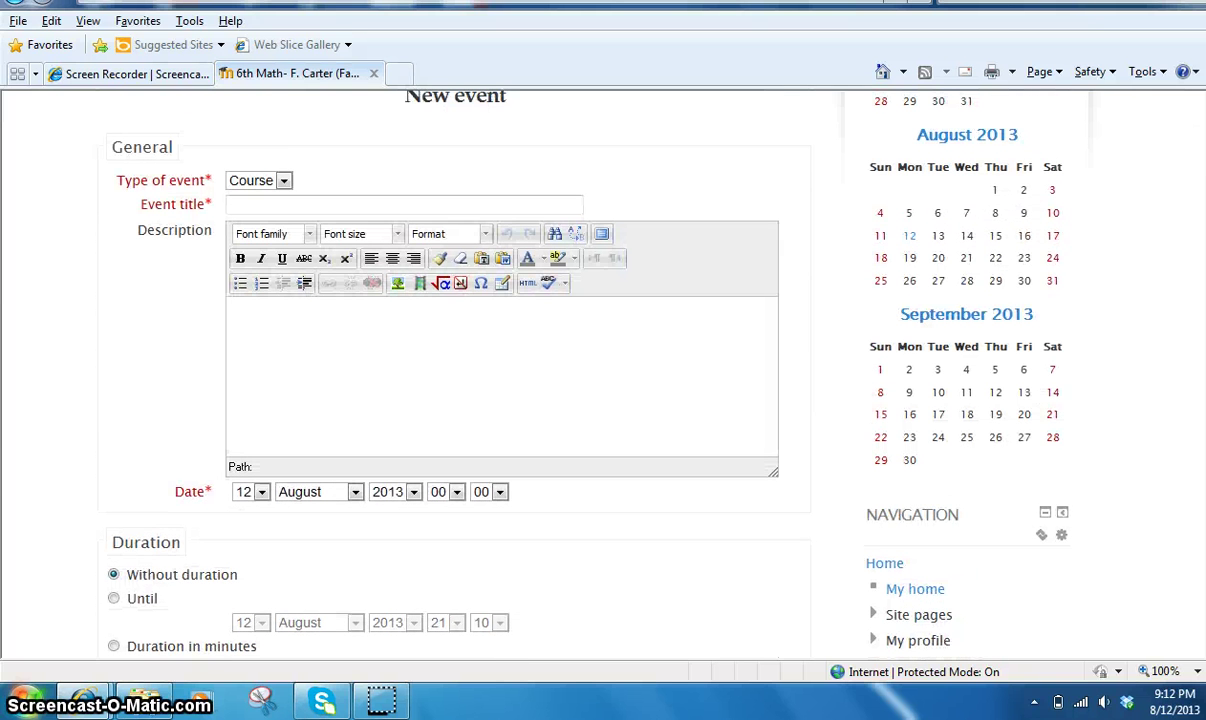
click(266, 188)
click(270, 188)
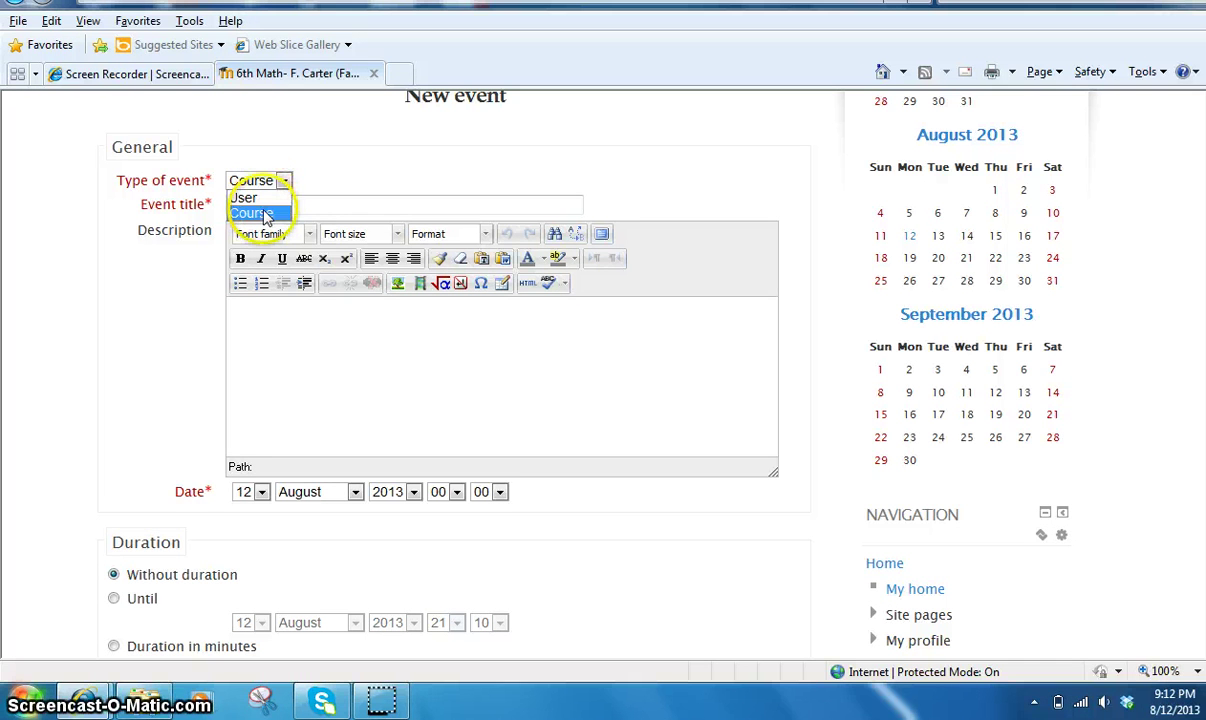
click(265, 212)
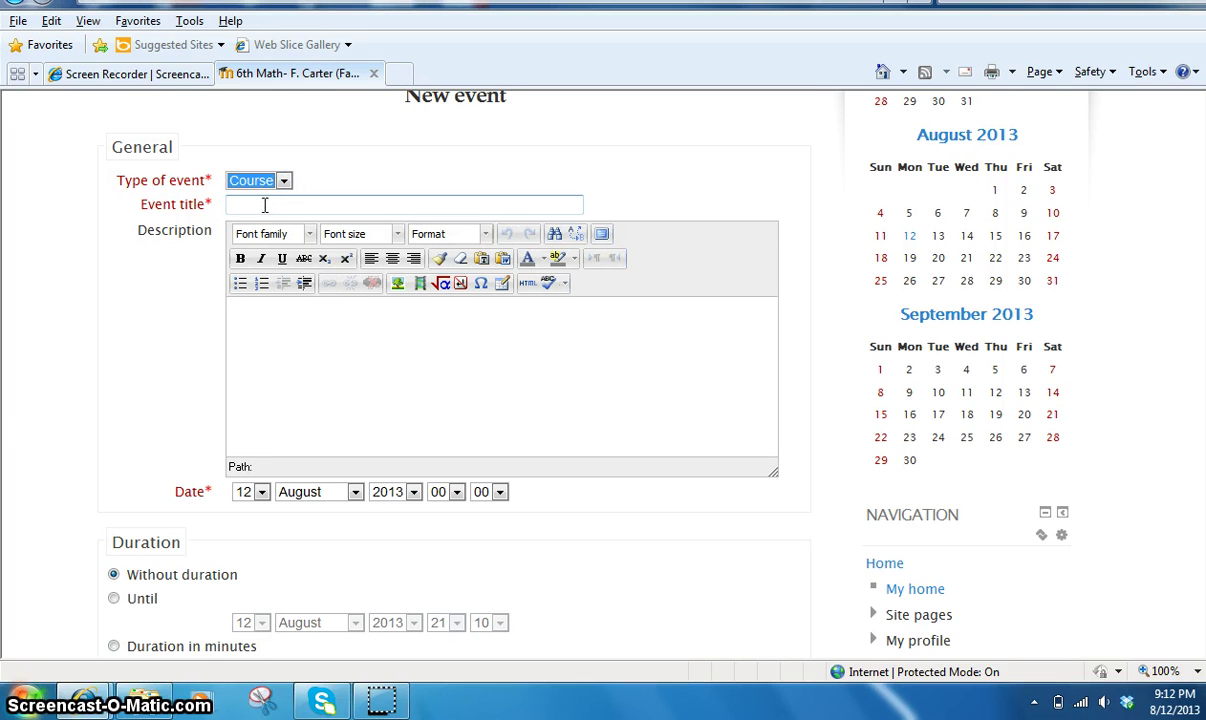
click(264, 205)
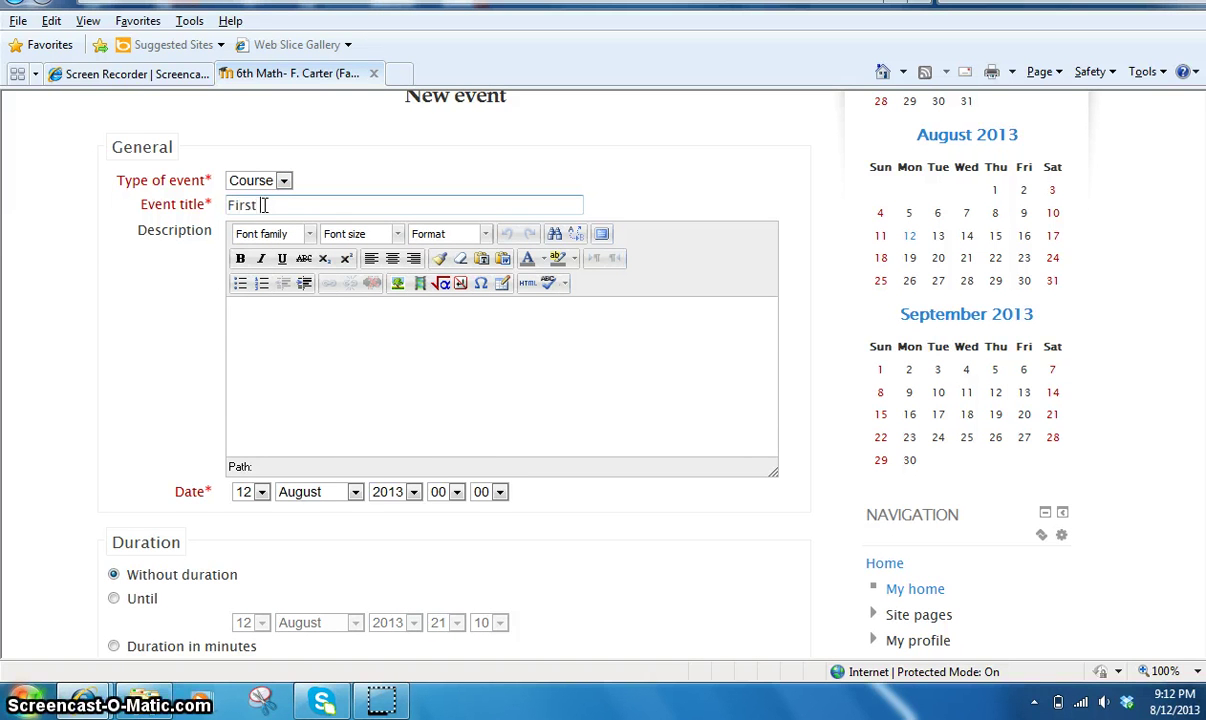
text(First day of School)
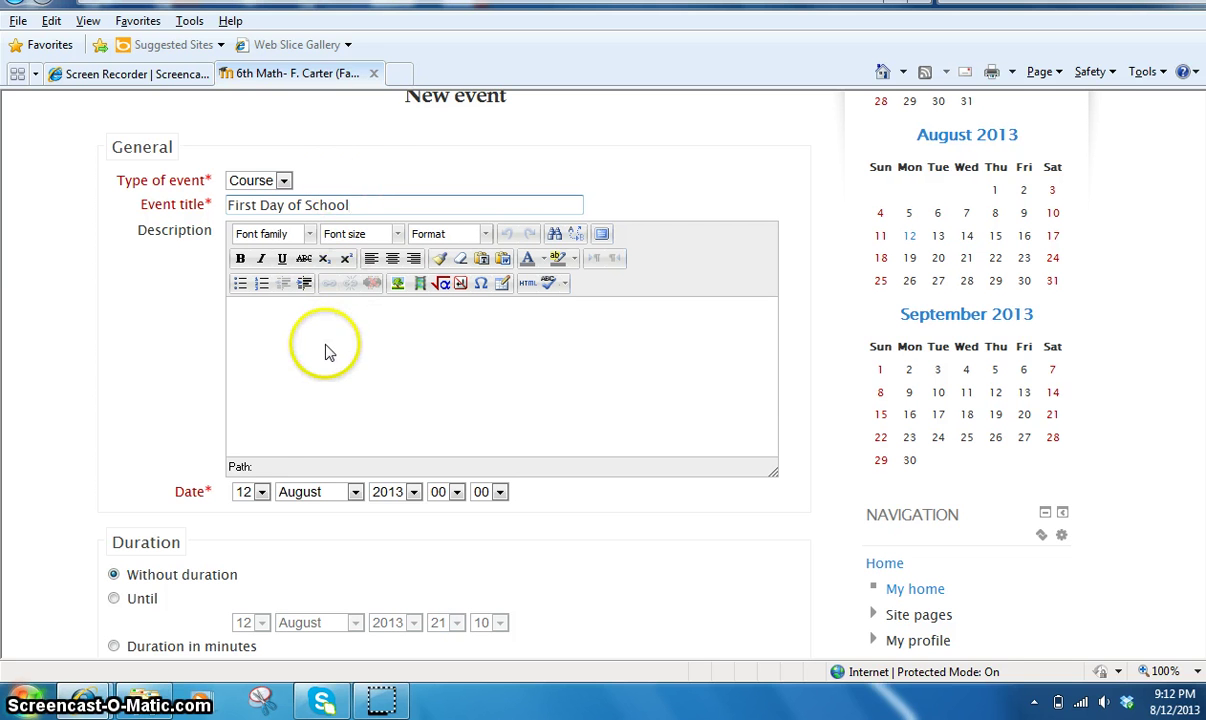
Set the event's date to 27 August 2013 and save it without a duration.
click(260, 491)
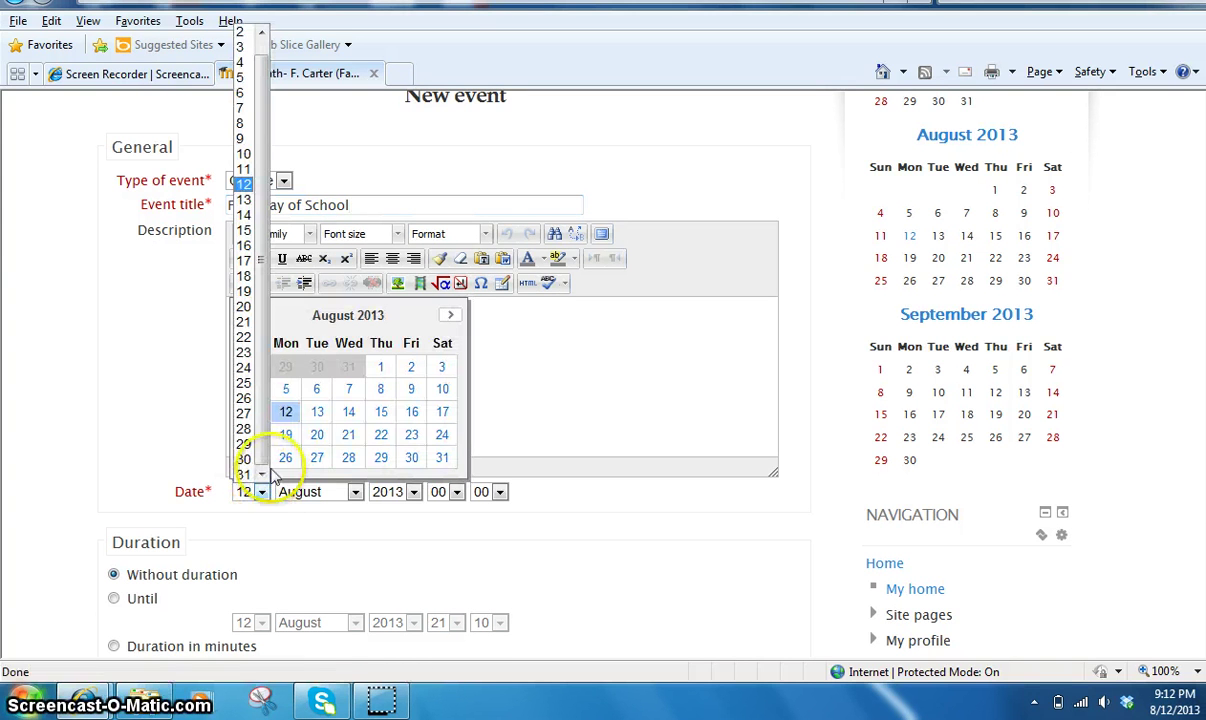
click(318, 458)
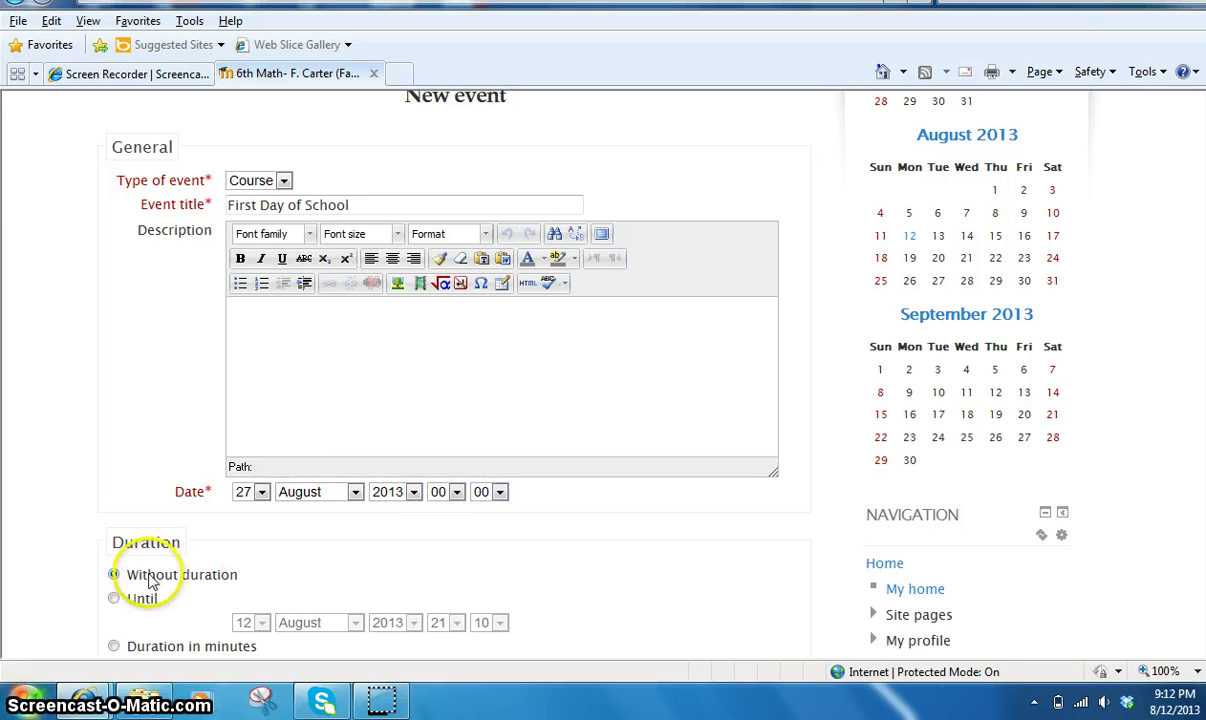
scroll(551, 348, down, 4)
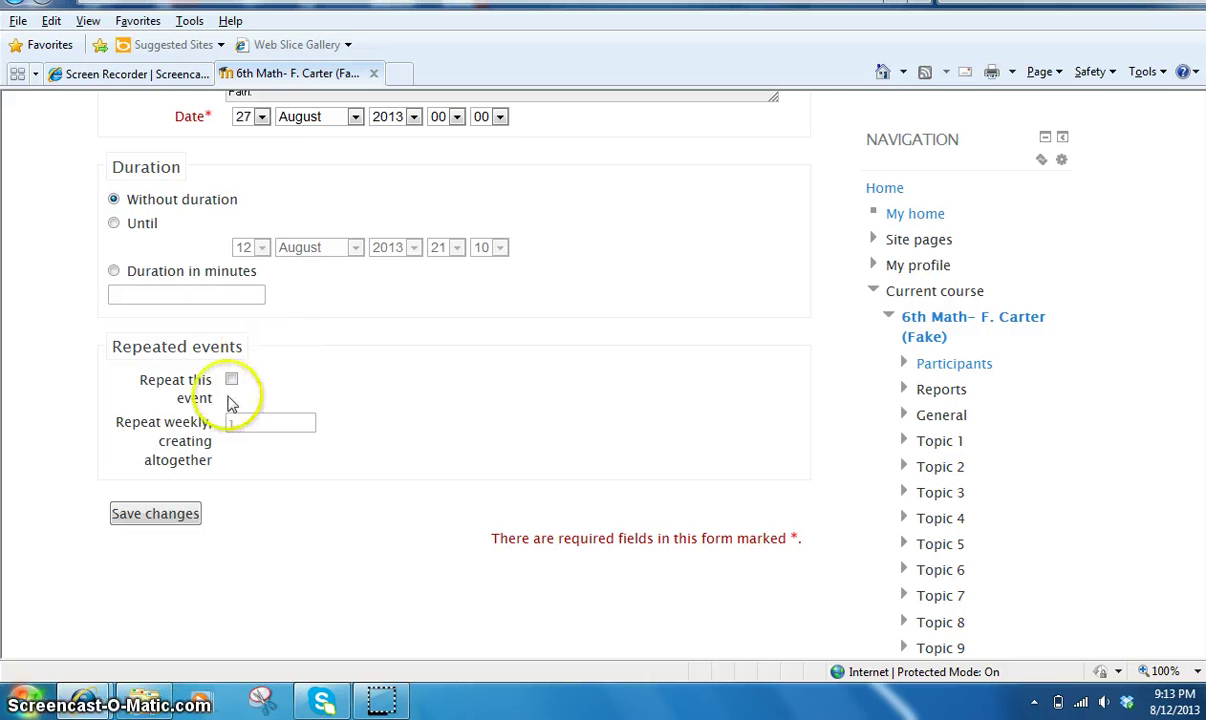
click(164, 518)
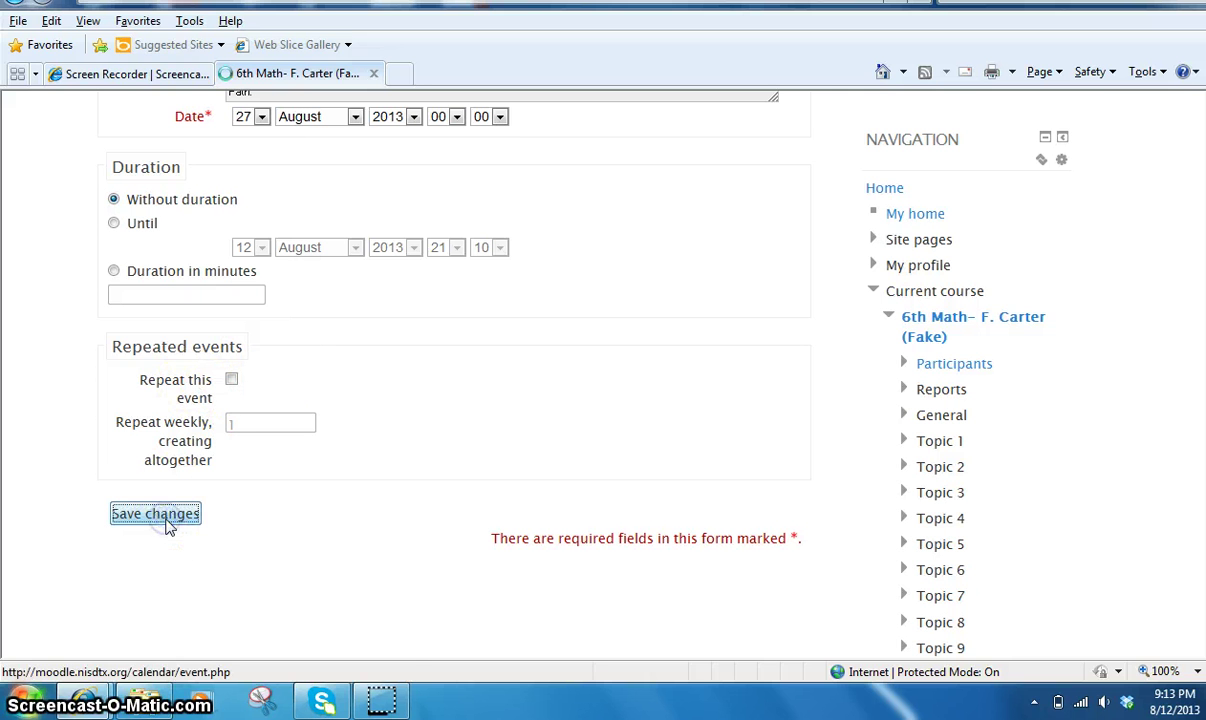
Check the First Day of School event on the August 2013 monthly calendar and return to the course page.
scroll(167, 525, down, 3)
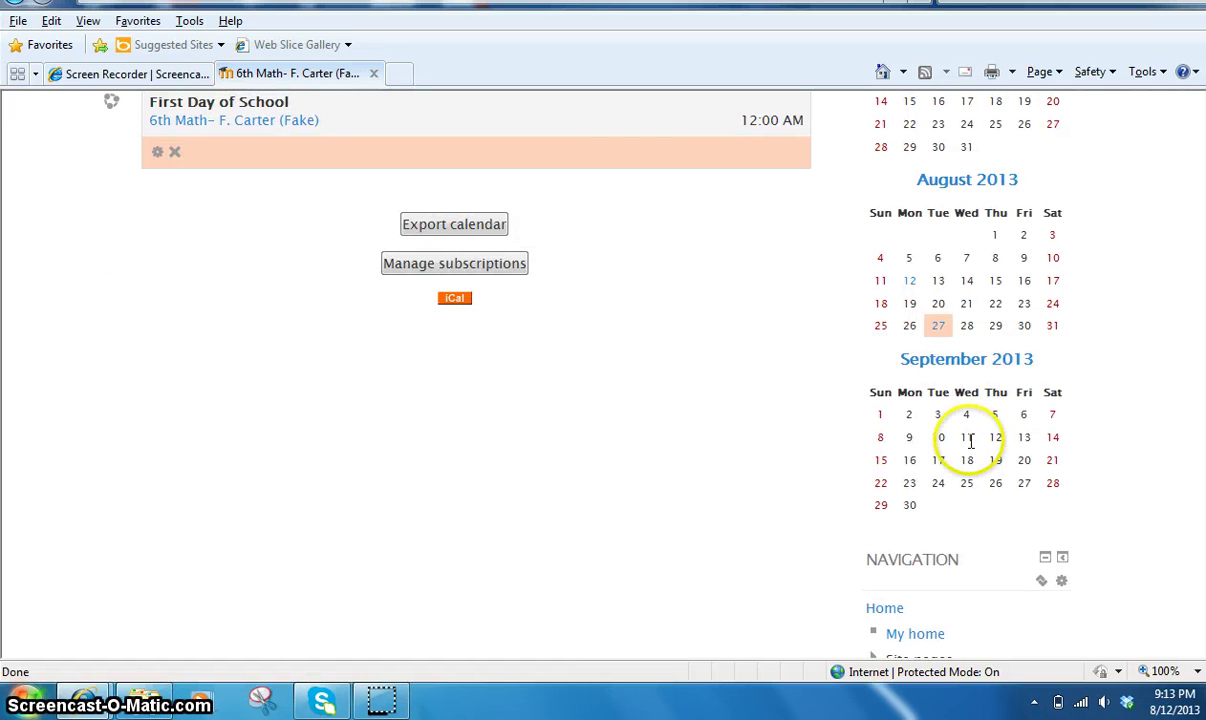
scroll(568, 380, up, 4)
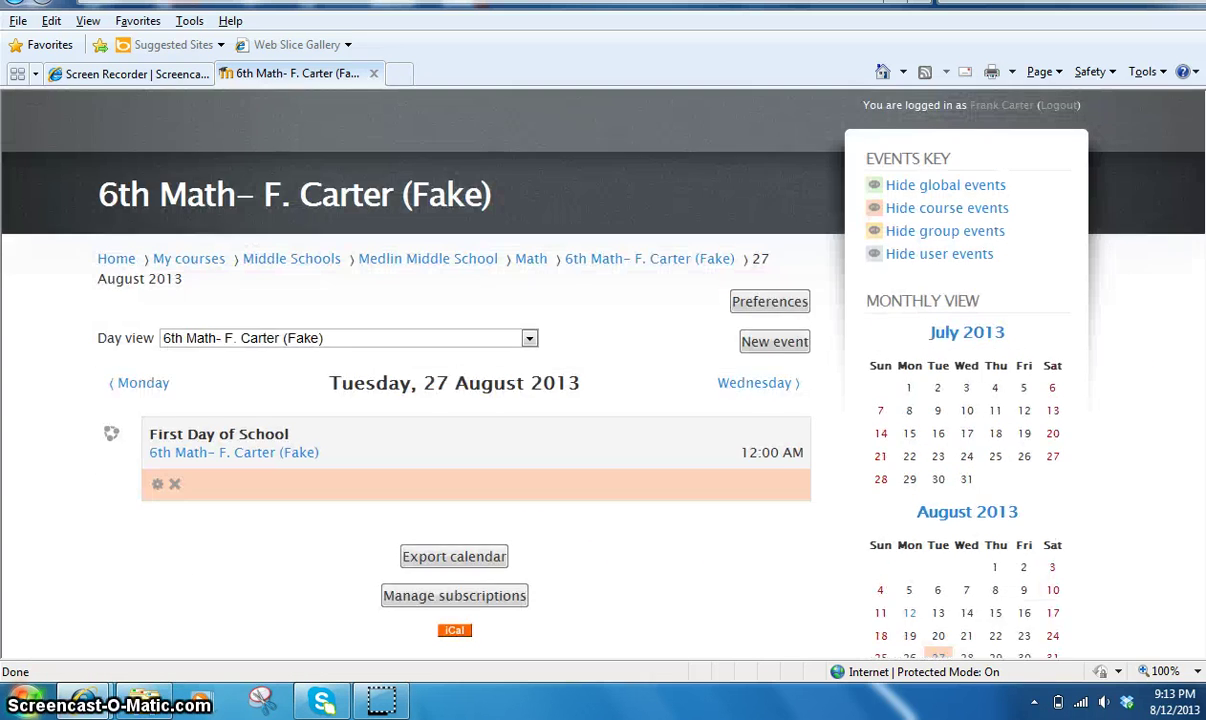
scroll(568, 380, down, 3)
mouse_move(943, 423)
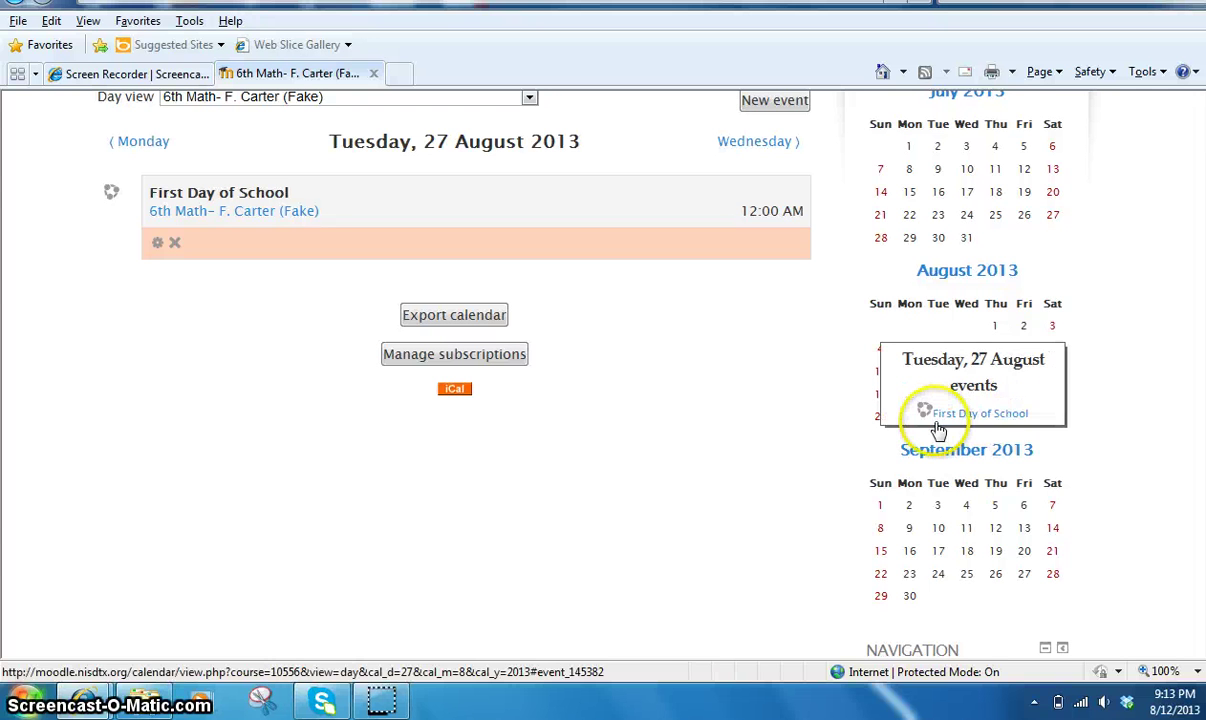
scroll(603, 380, up, 3)
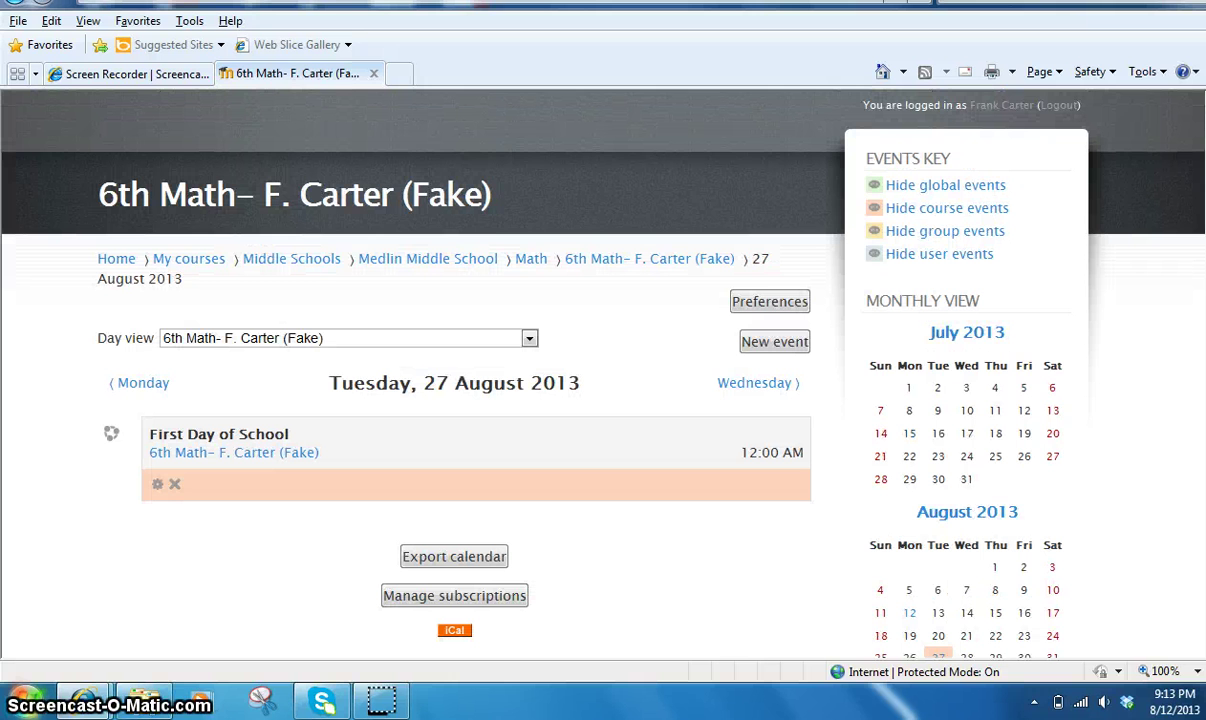
click(626, 262)
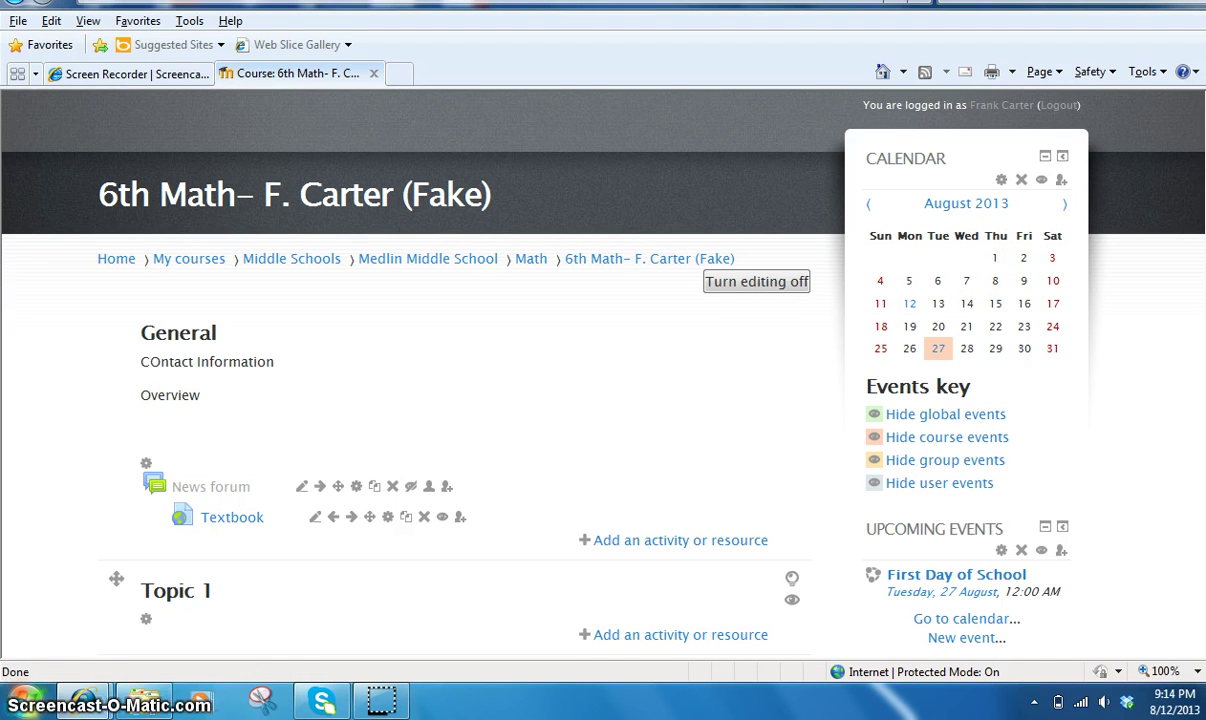
Delete the Upcoming events block from the course page and confirm the deletion.
scroll(1110, 210, down, 2)
scroll(1110, 210, down, 1)
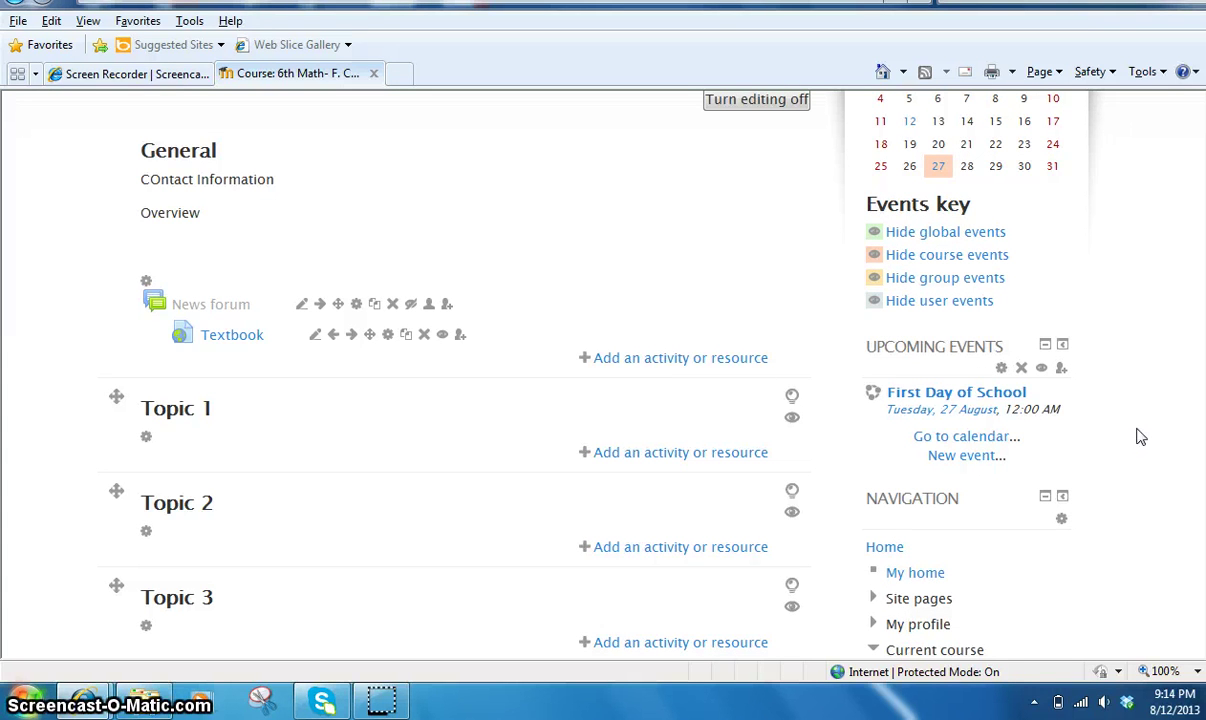
click(1022, 368)
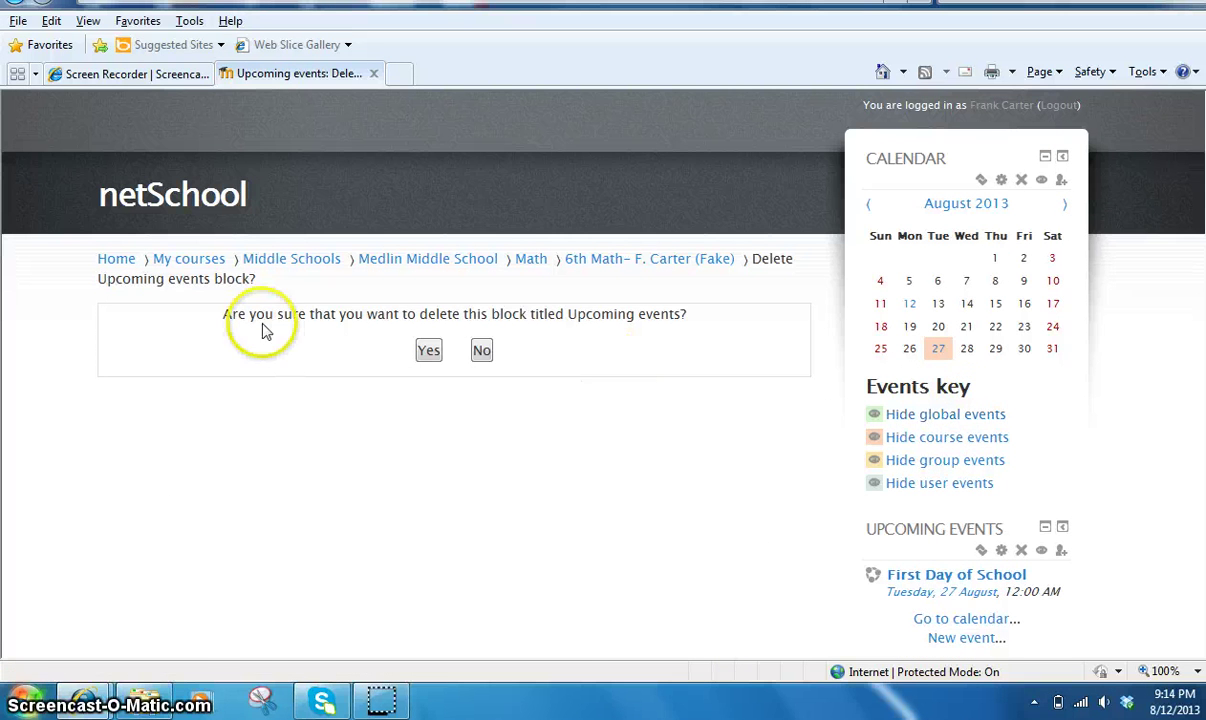
click(427, 348)
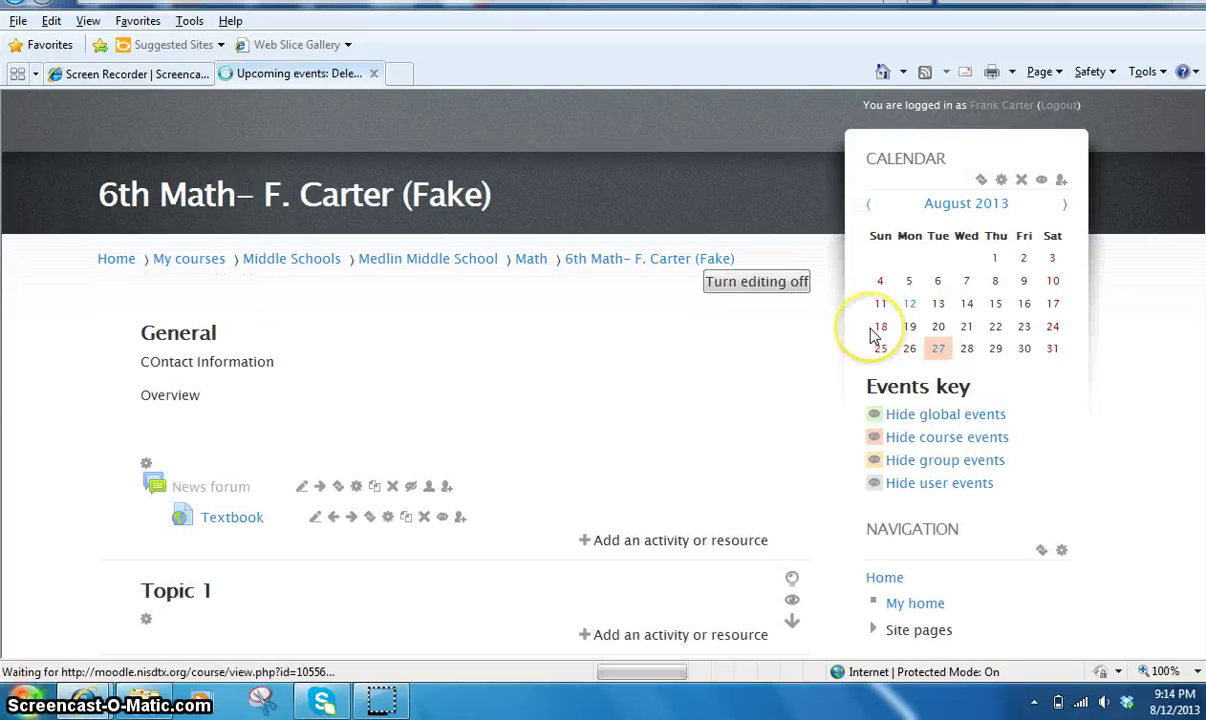
Dock the Settings block at the side of the page and open it from the dock.
scroll(569, 367, down, 3)
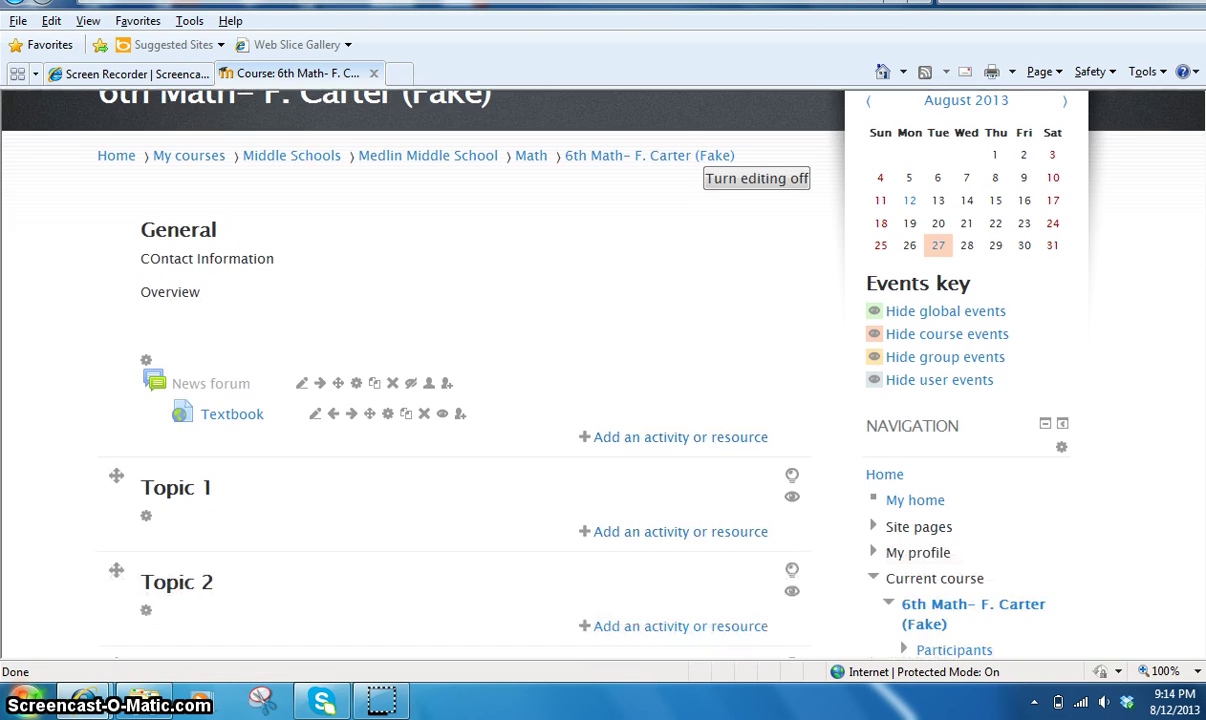
scroll(1200, 455, down, 4)
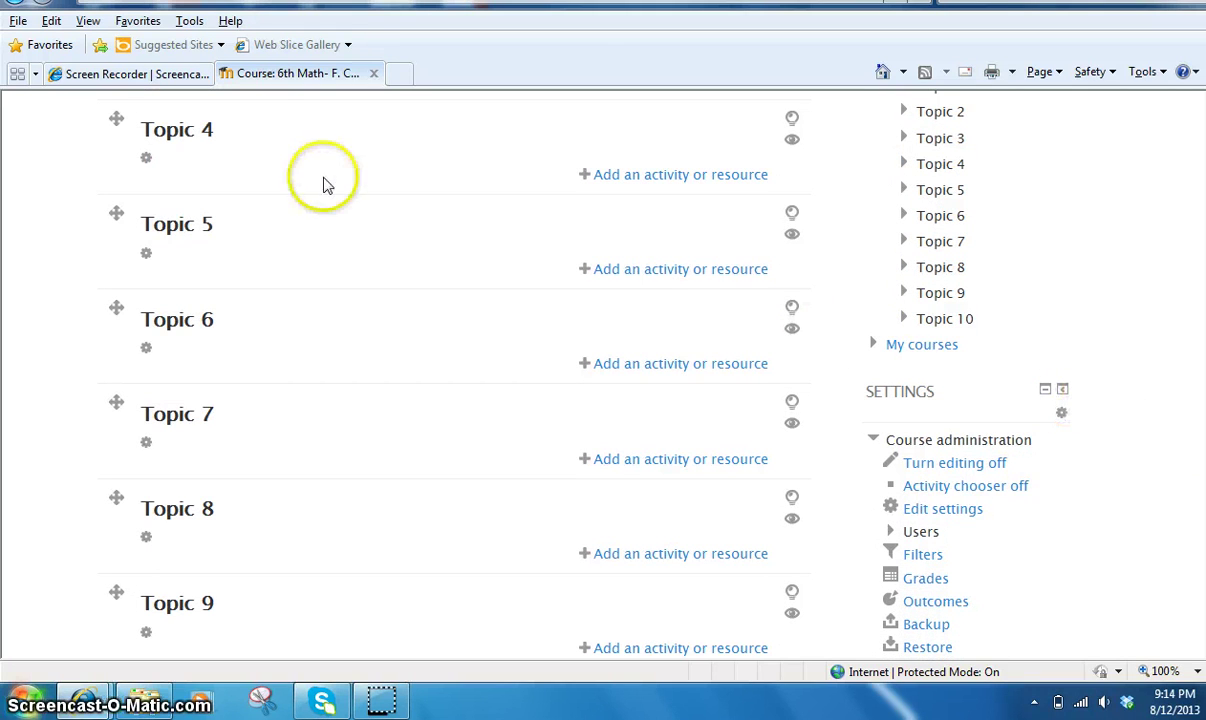
click(1058, 391)
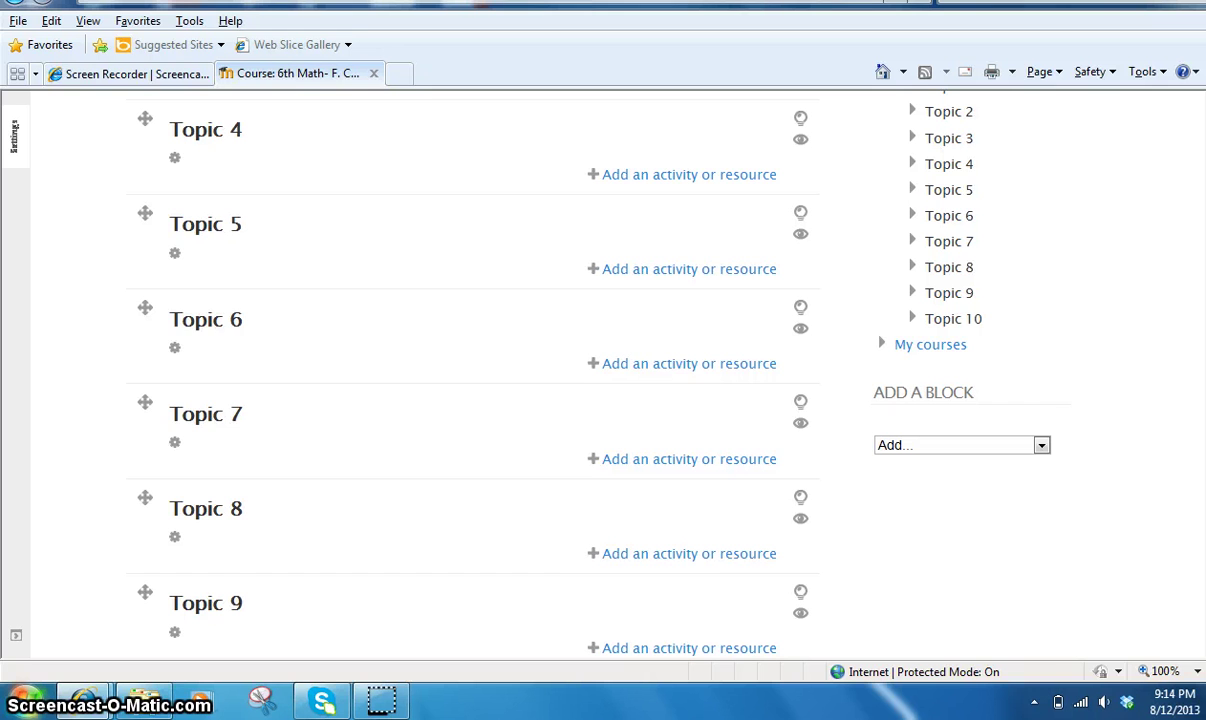
click(18, 146)
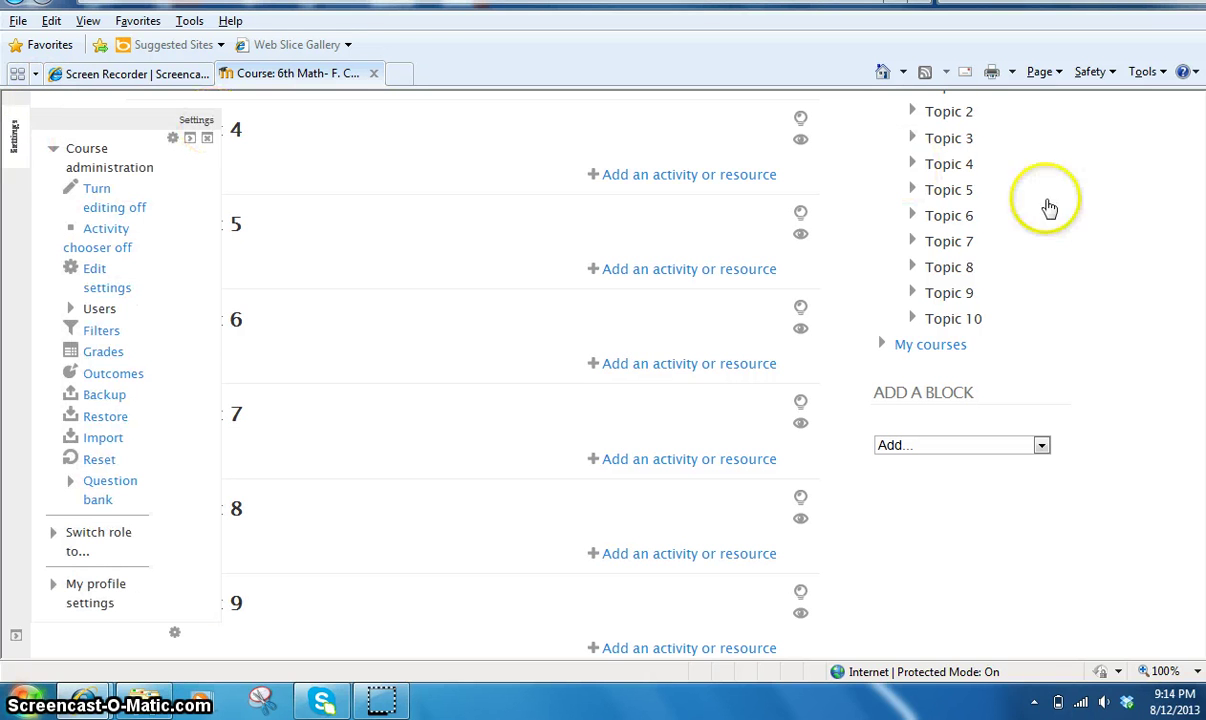
Add one more topic section after Topic 10 on the course page.
scroll(470, 380, up, 6)
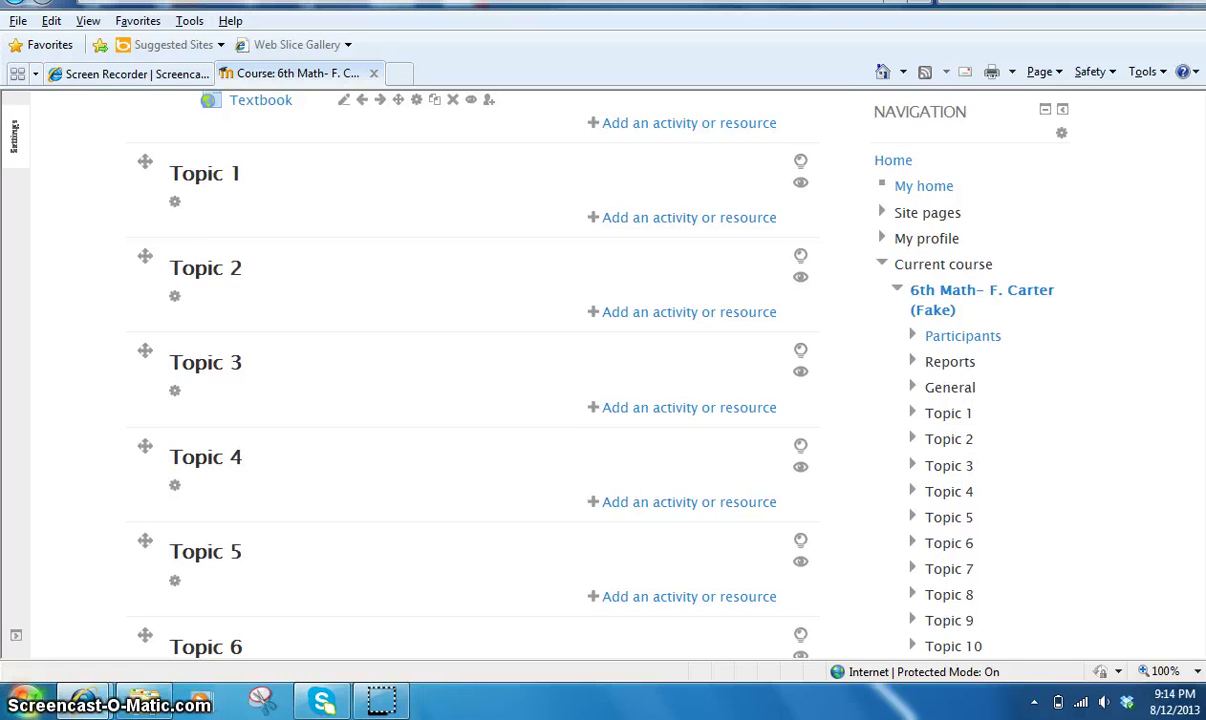
scroll(470, 380, down, 5)
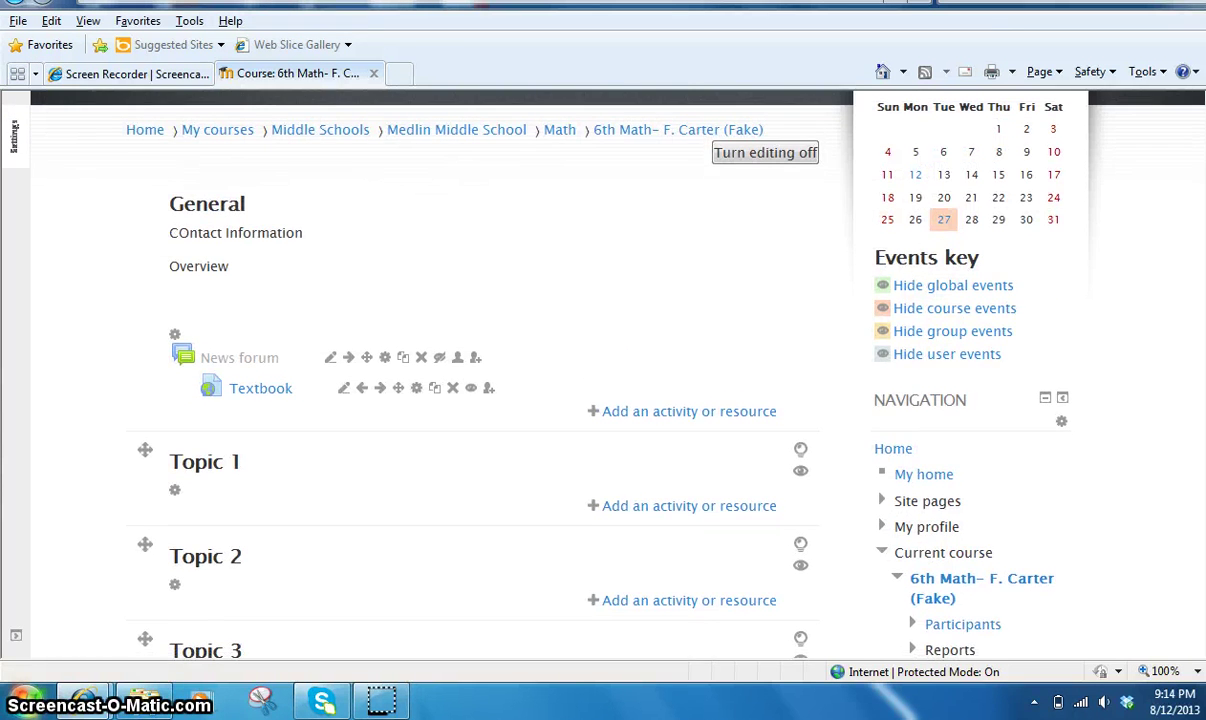
scroll(1130, 520, down, 4)
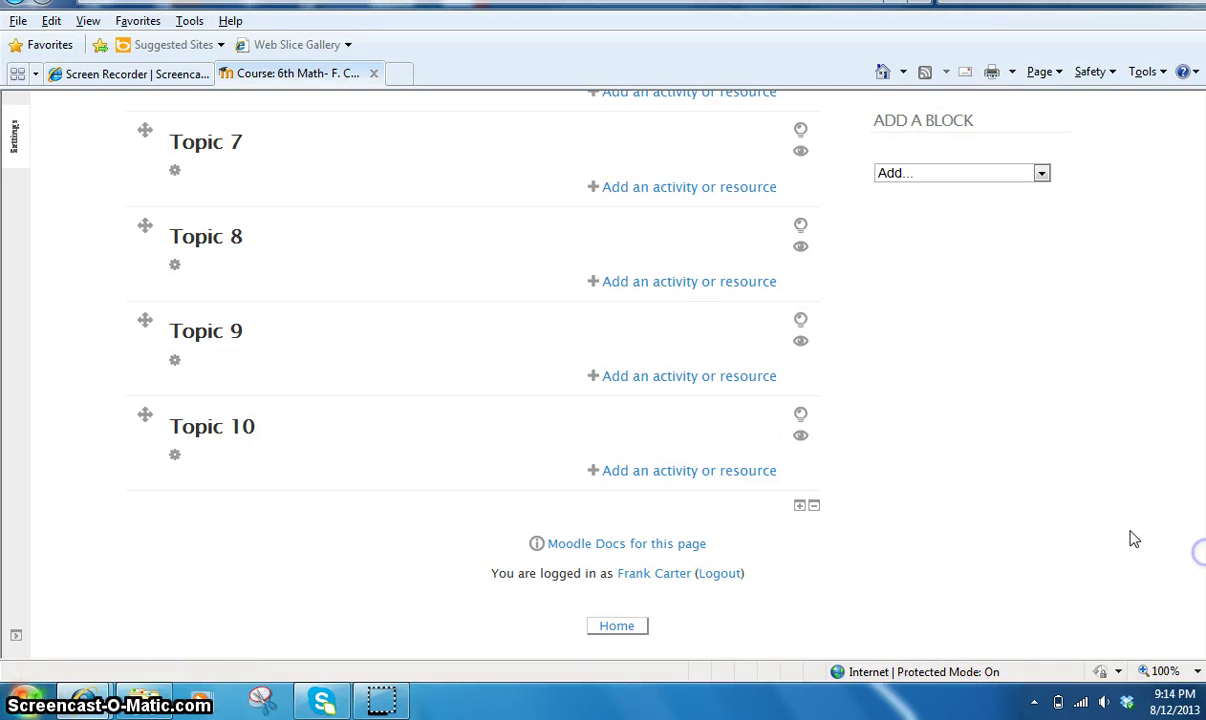
click(801, 508)
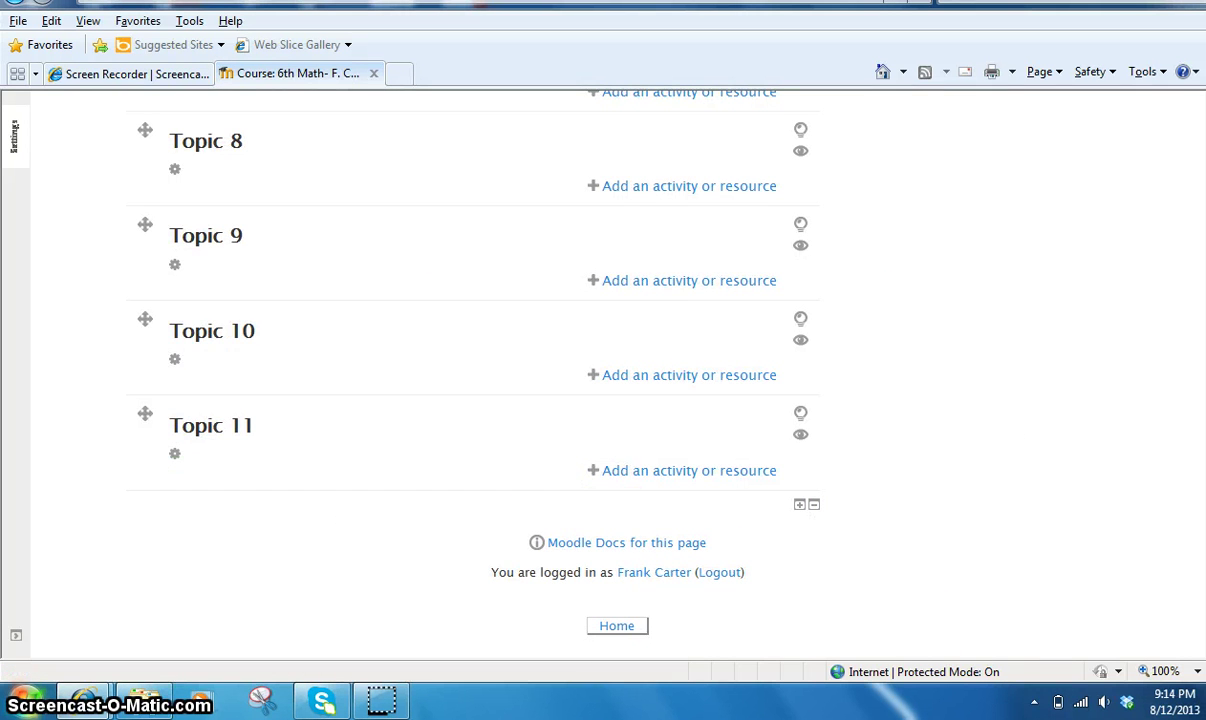
Look over the Users options under Course administration in the docked Settings block and close the block.
scroll(1179, 105, up, 15)
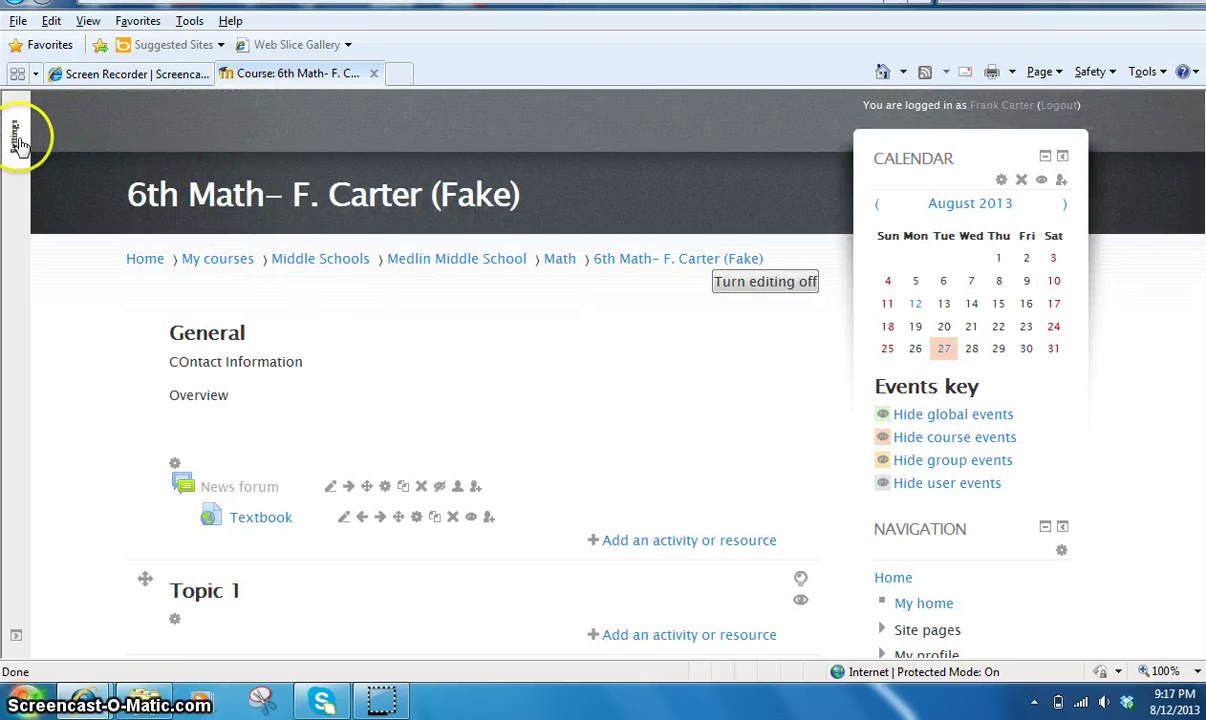
click(20, 143)
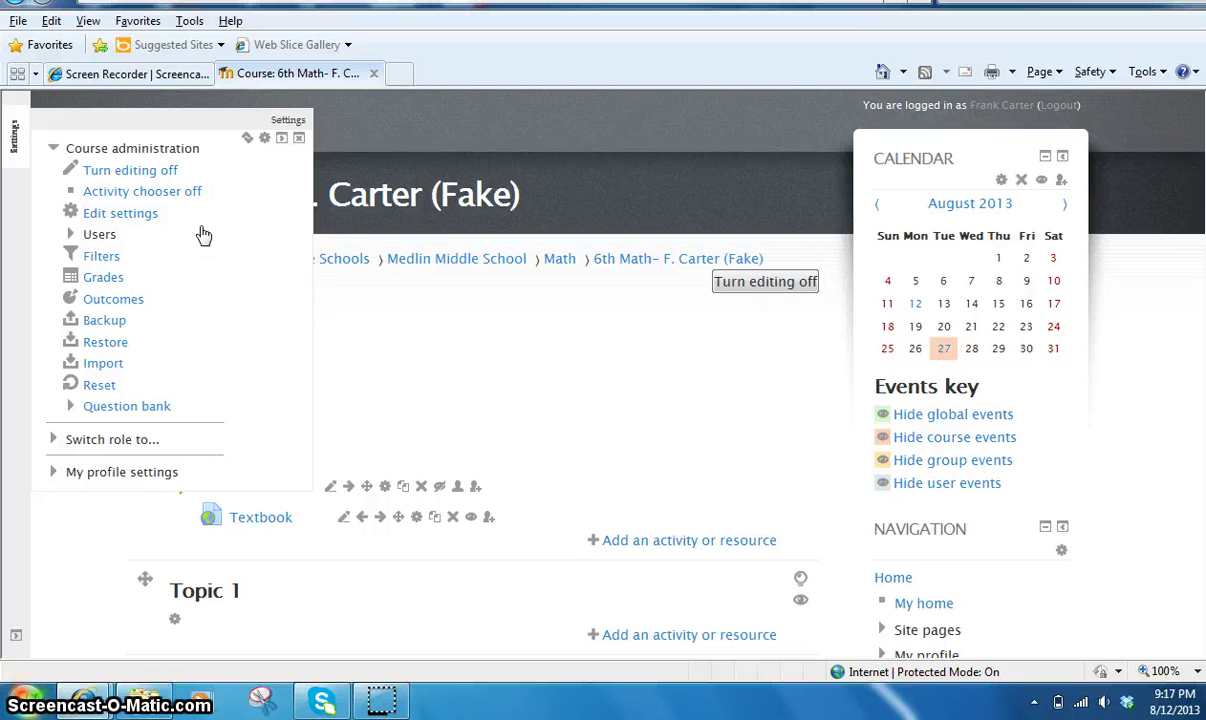
click(144, 236)
click(100, 236)
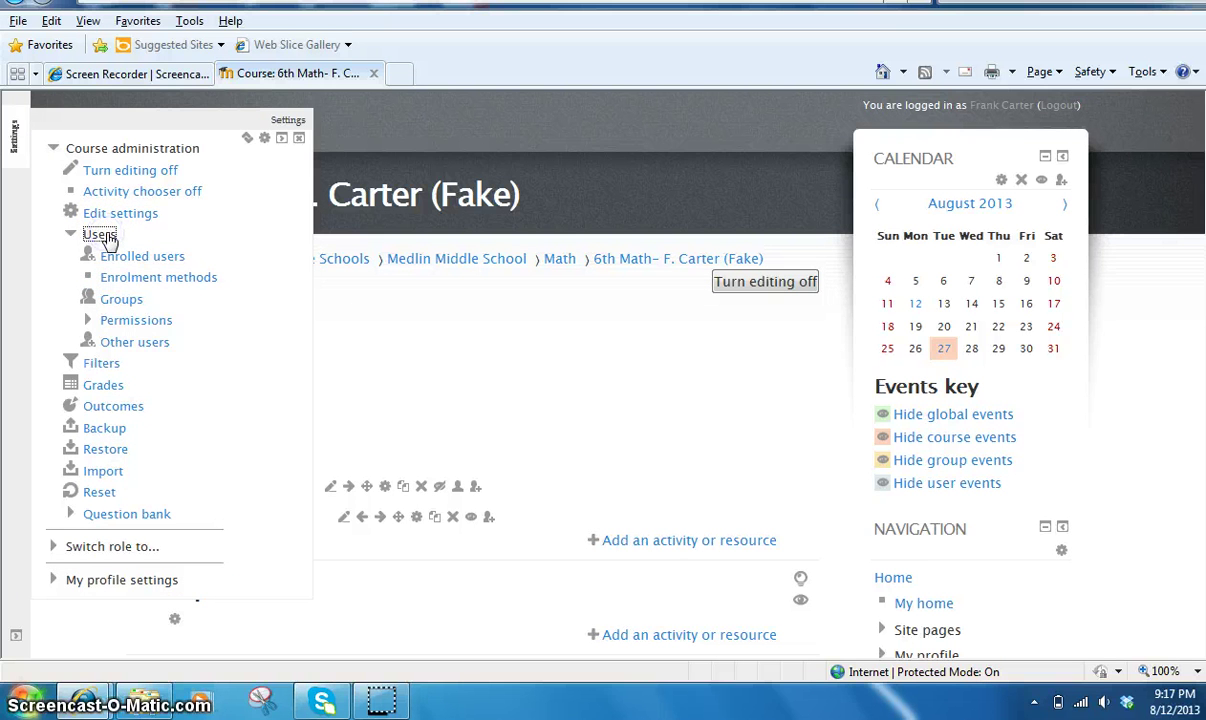
click(292, 258)
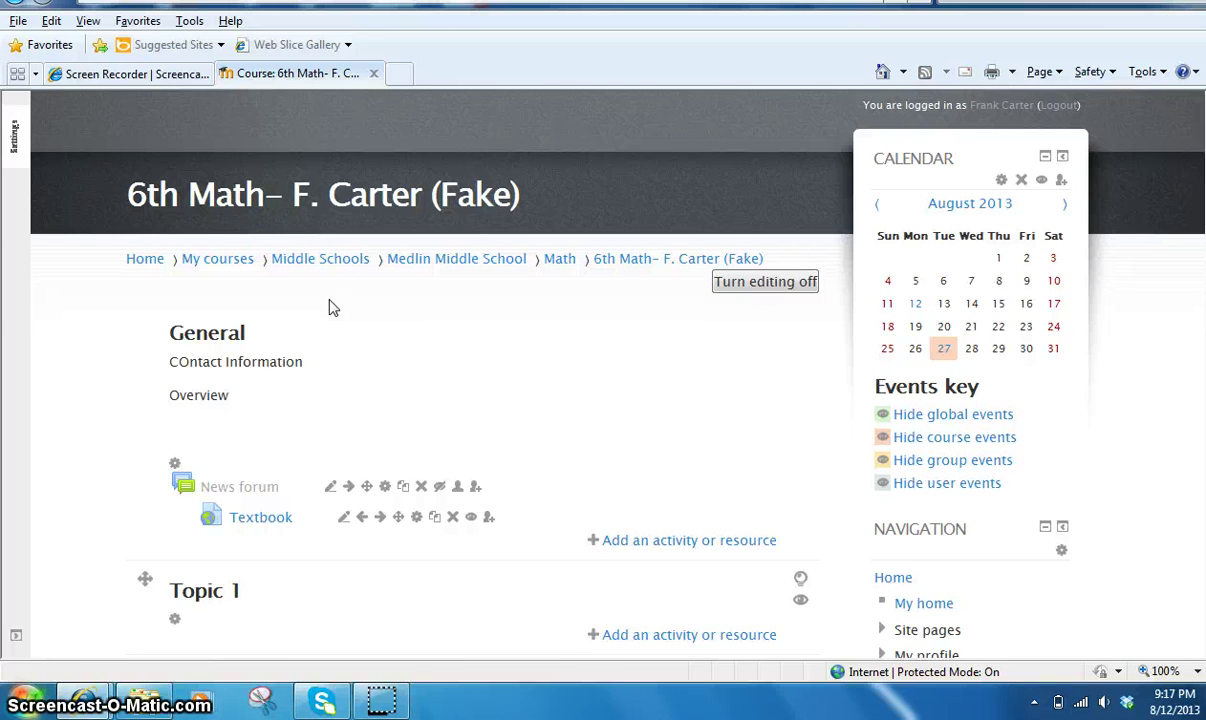
click(331, 311)
click(332, 372)
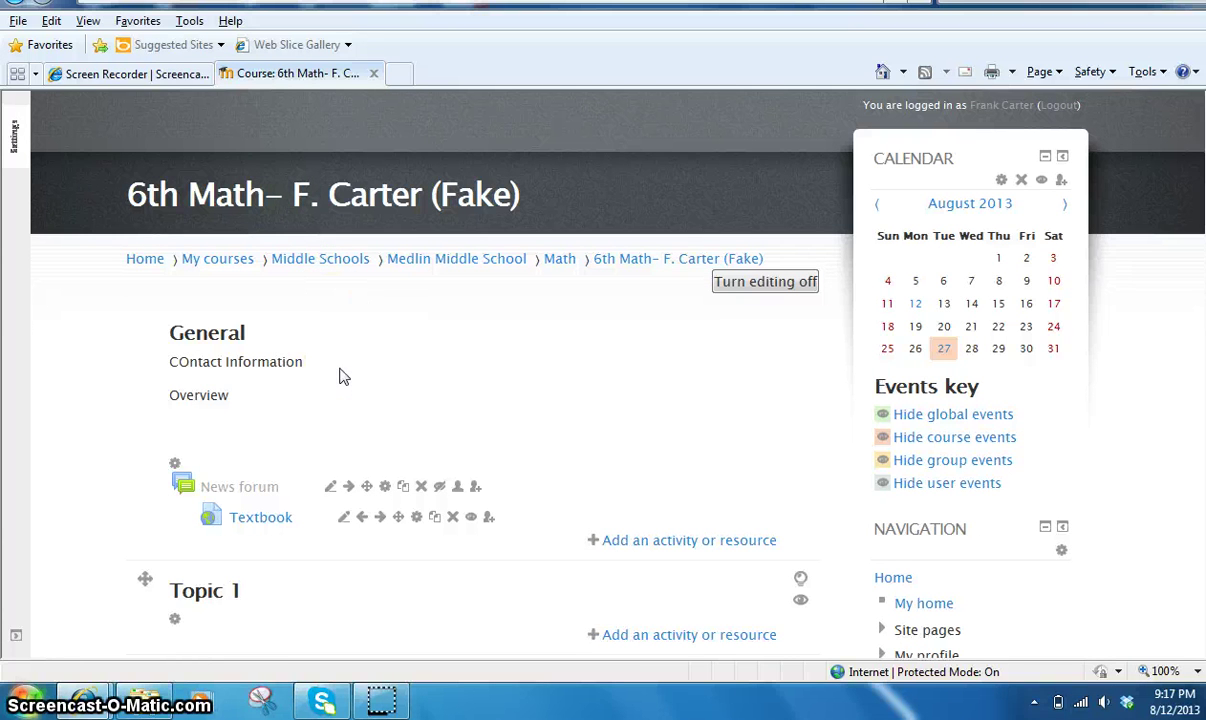